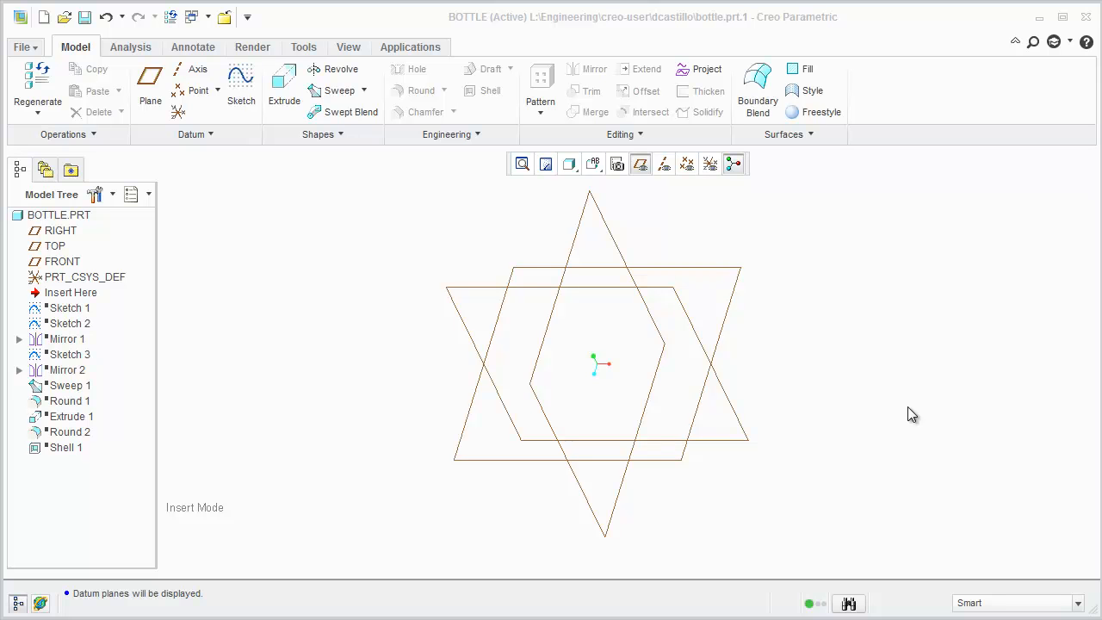
pyautogui.click(832, 357)
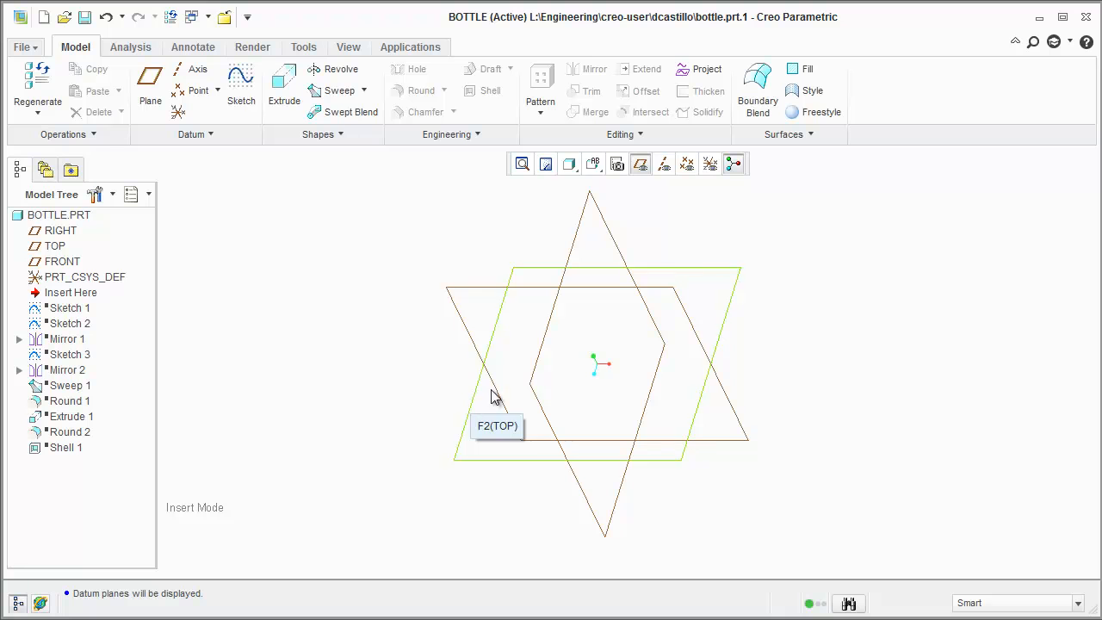
pyautogui.click(885, 356)
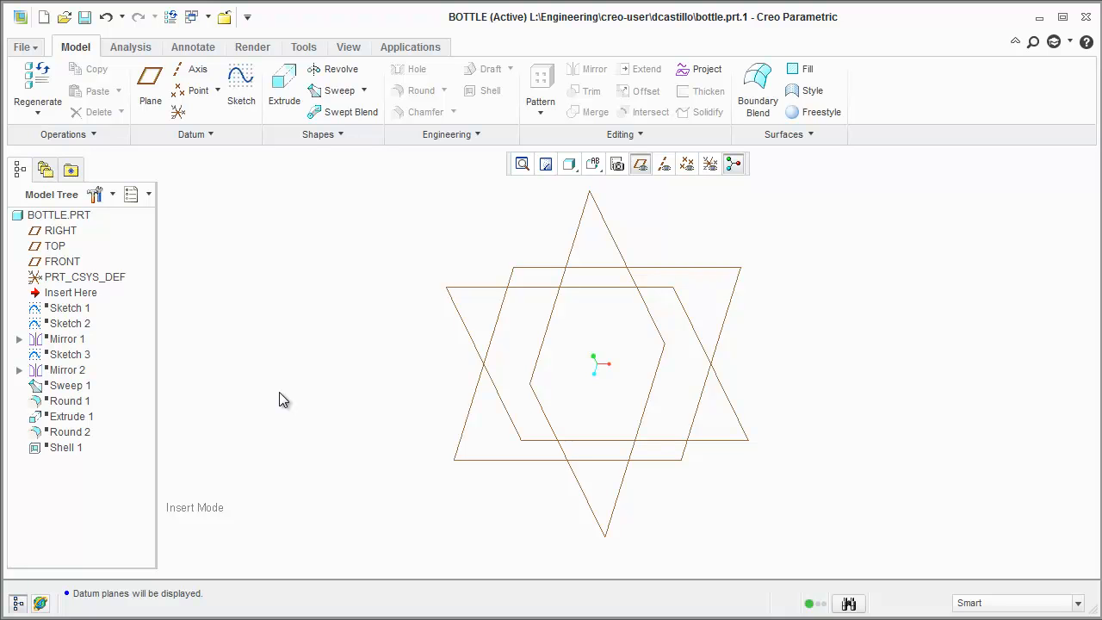
pyautogui.click(342, 334)
pyautogui.click(340, 90)
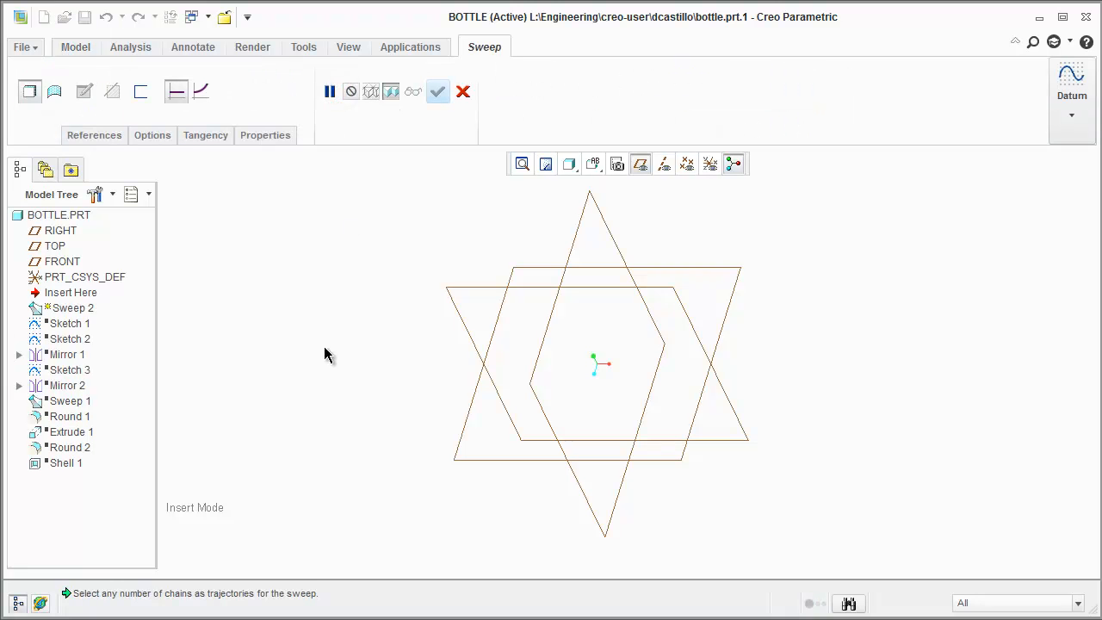
pyautogui.click(102, 131)
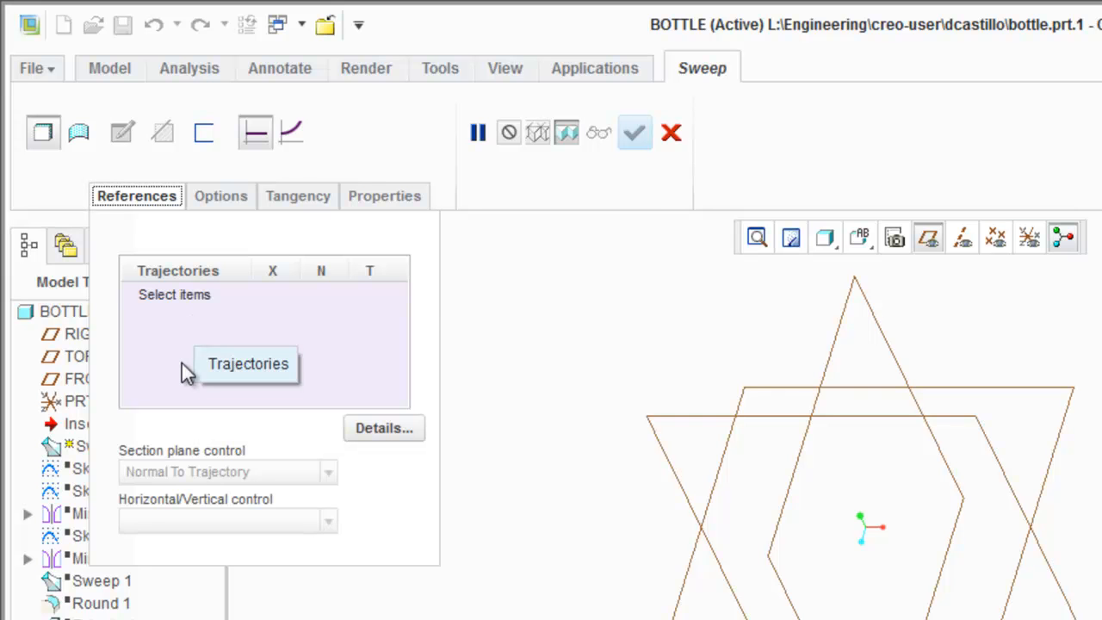
pyautogui.click(144, 196)
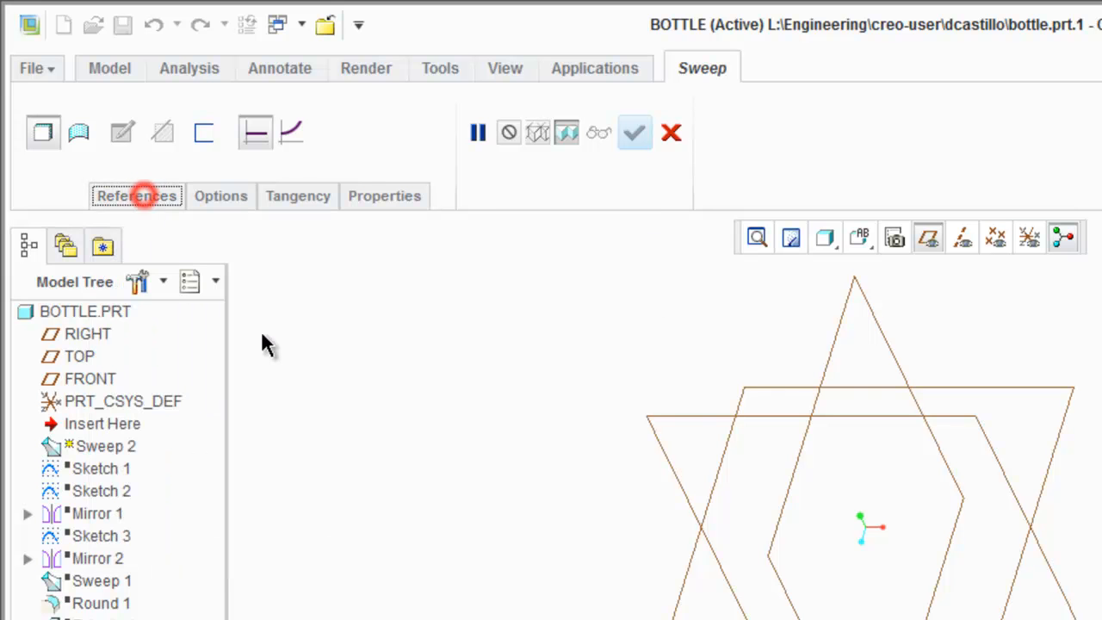
pyautogui.click(671, 133)
pyautogui.click(573, 465)
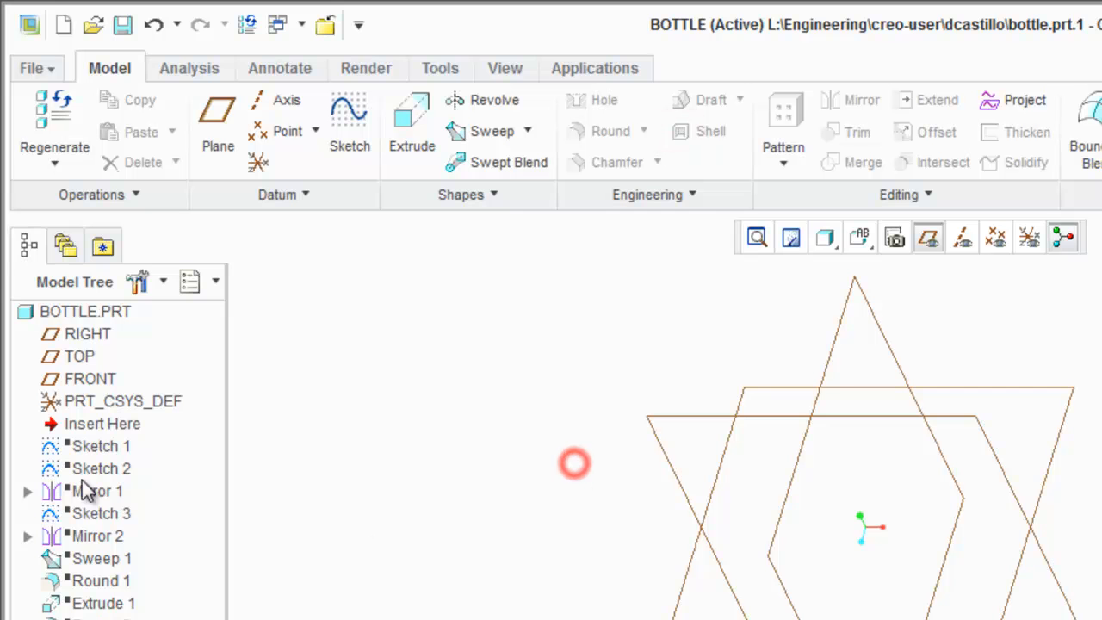
# Move the feature insertion point below Sketch 1 and inspect its straight line with the datum planes hidden.
pyautogui.moveTo(97, 426); pyautogui.dragTo(98, 457)
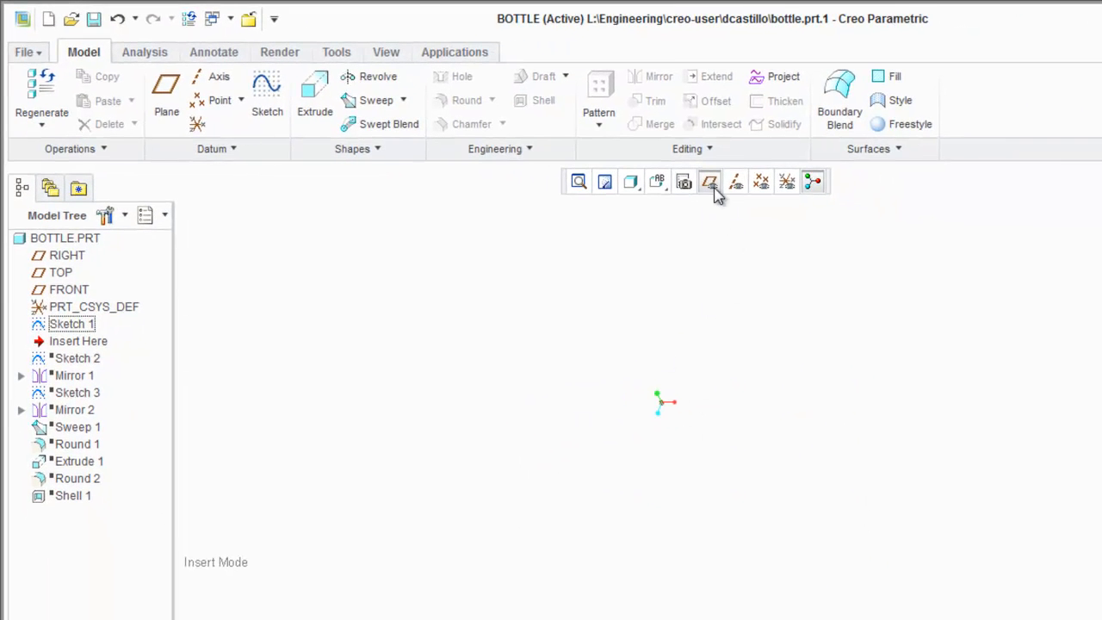
pyautogui.click(579, 182)
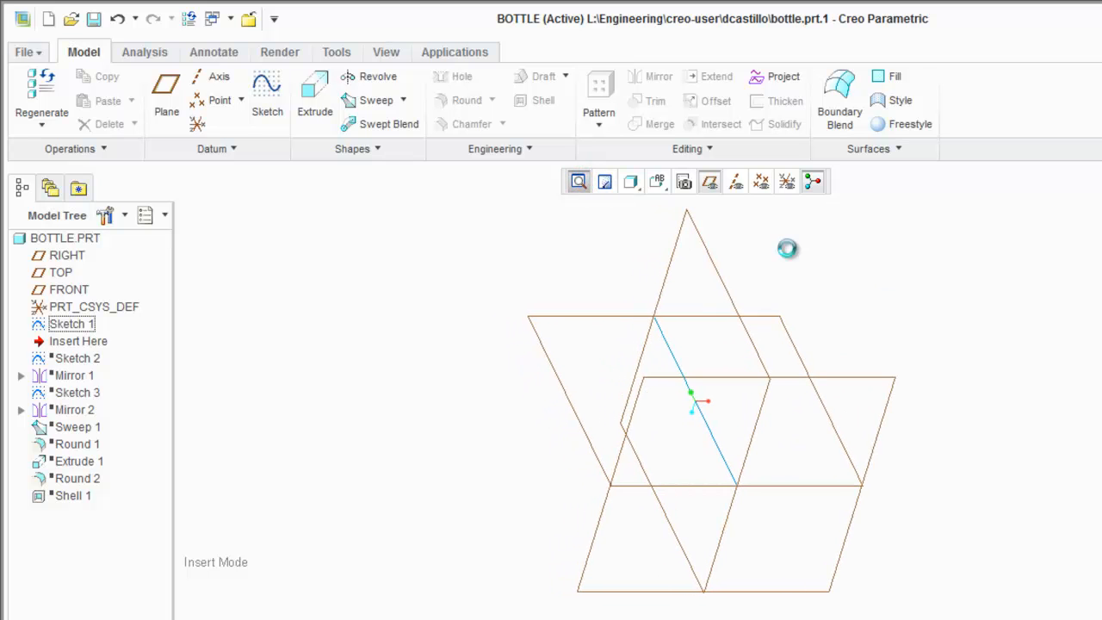
pyautogui.click(711, 189)
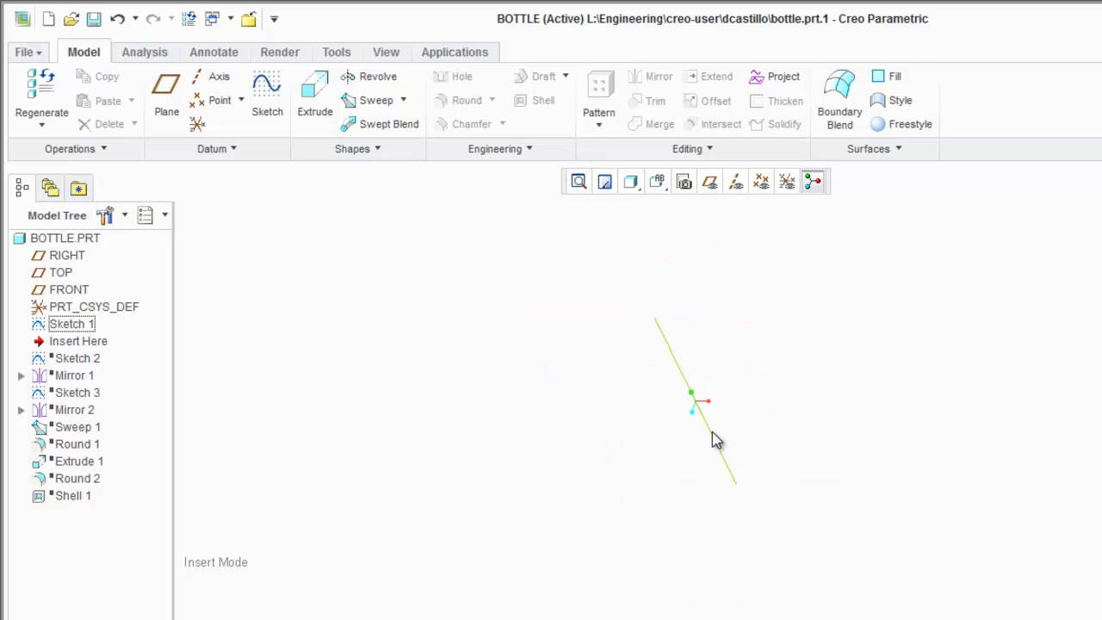
pyautogui.click(680, 362)
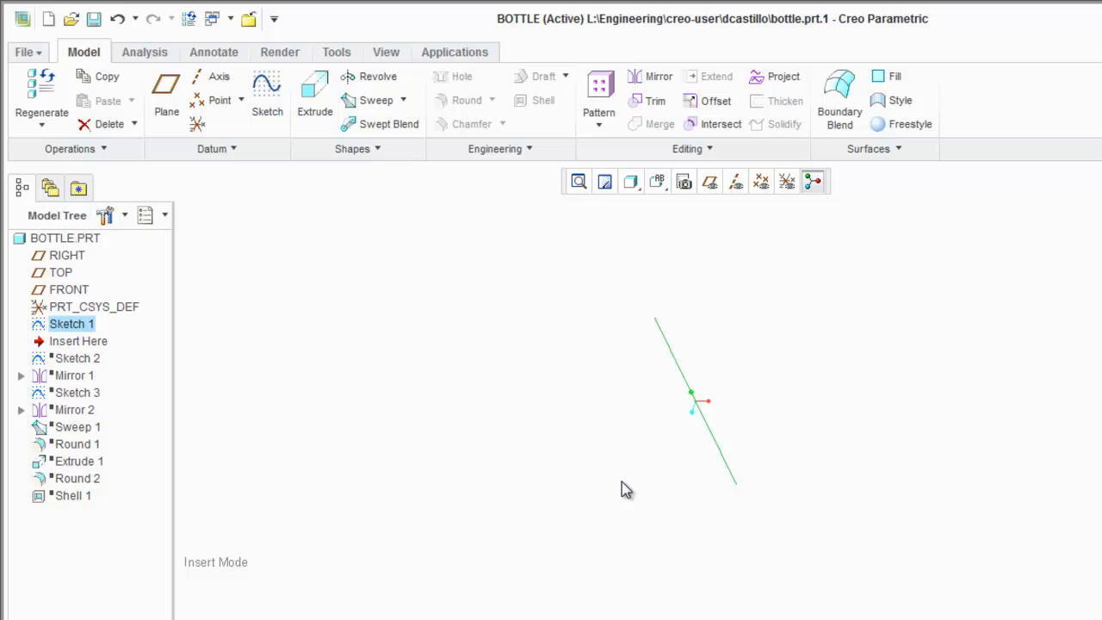
pyautogui.click(566, 425)
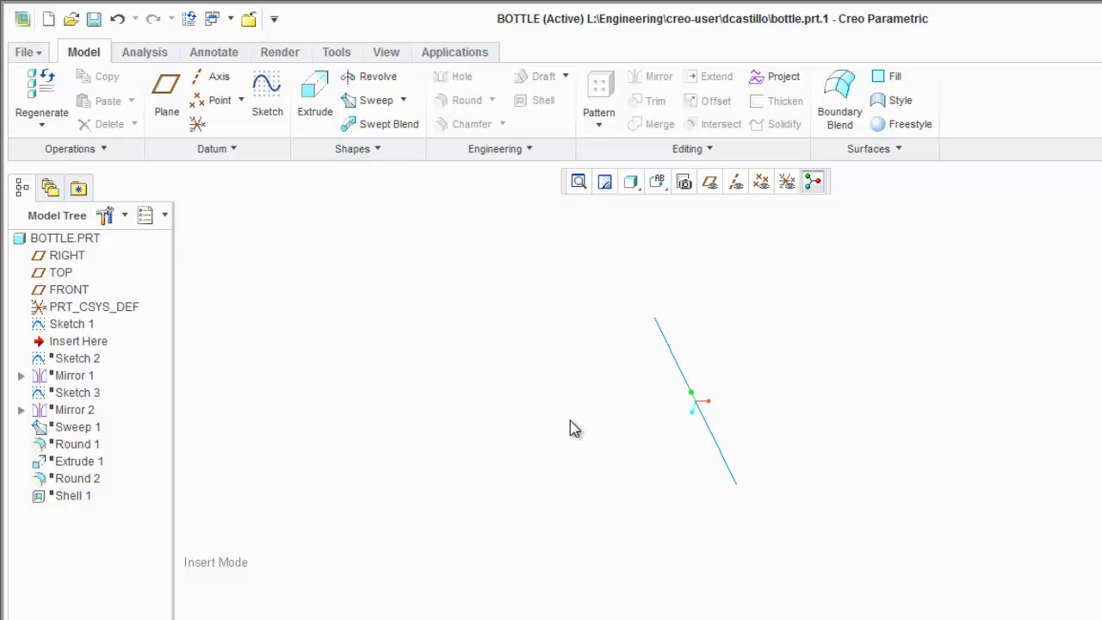
# Move the feature insertion point below Sketch 2 and inspect its curved profile with the datum planes hidden.
pyautogui.click(710, 182)
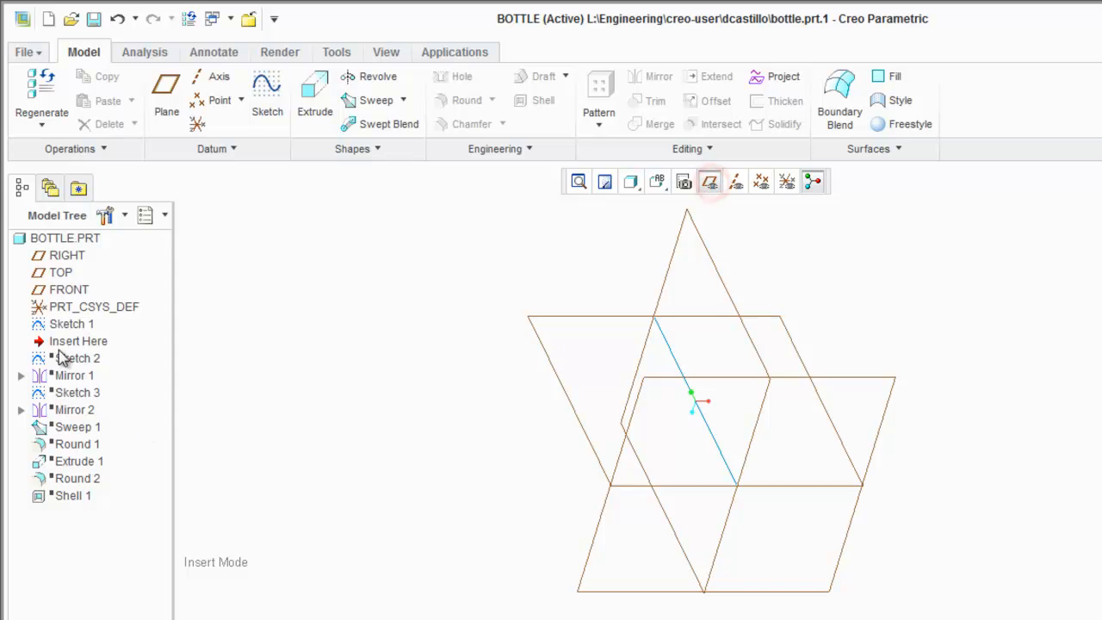
pyautogui.moveTo(72, 347); pyautogui.dragTo(73, 361)
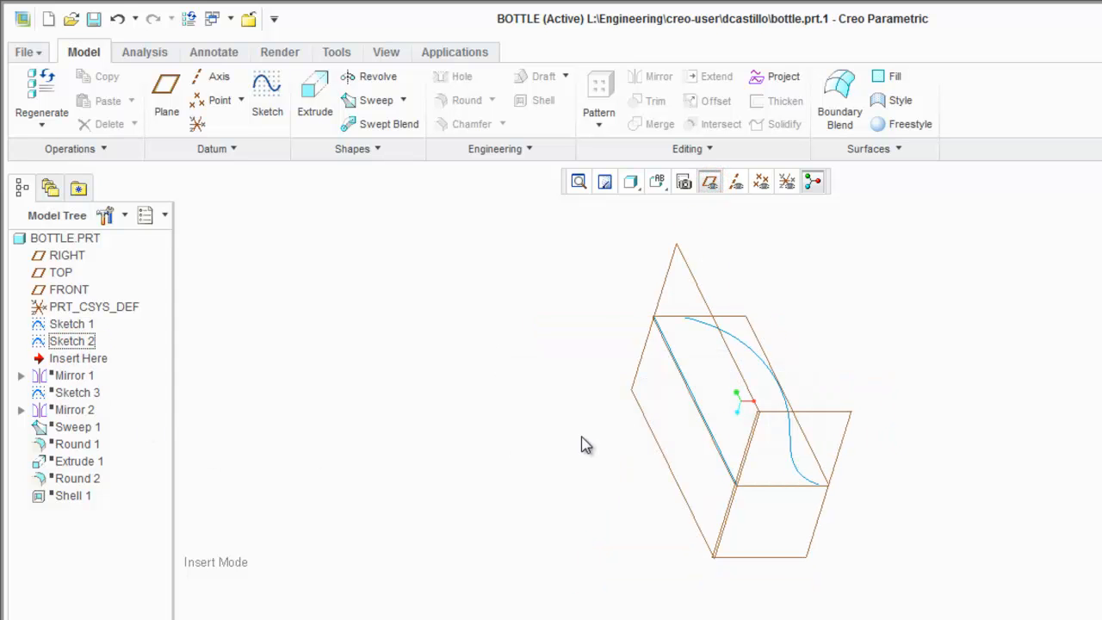
pyautogui.click(627, 275)
pyautogui.click(708, 182)
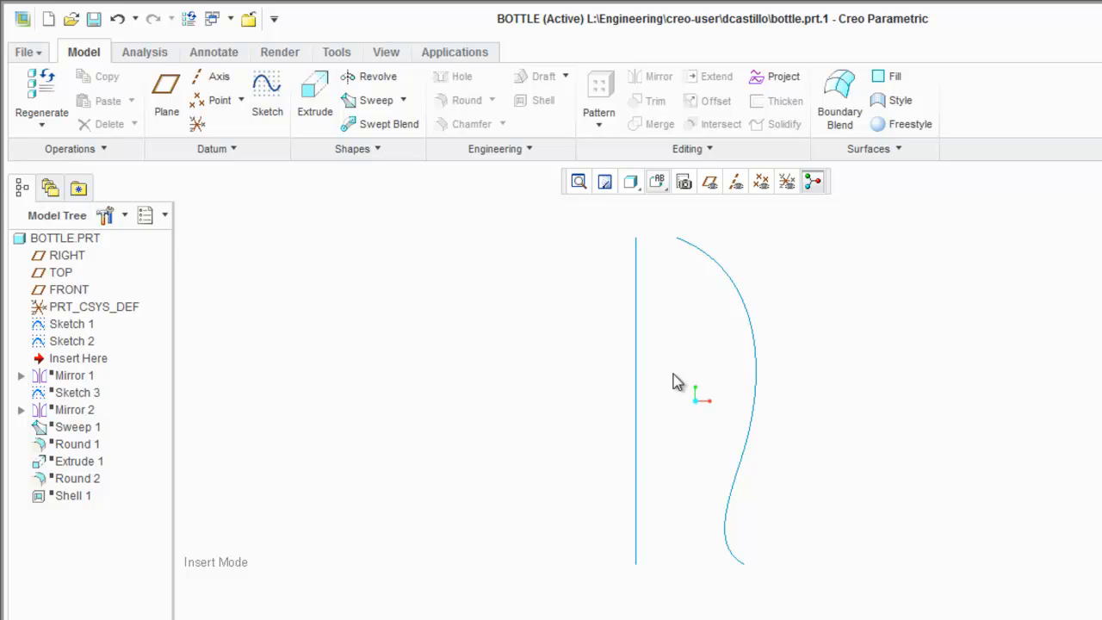
pyautogui.click(754, 360)
pyautogui.click(528, 389)
# Move the feature insertion point below Sketch 3 and examine the mirrored front curves and the side profile curve.
pyautogui.moveTo(76, 358); pyautogui.dragTo(78, 391)
pyautogui.click(68, 376)
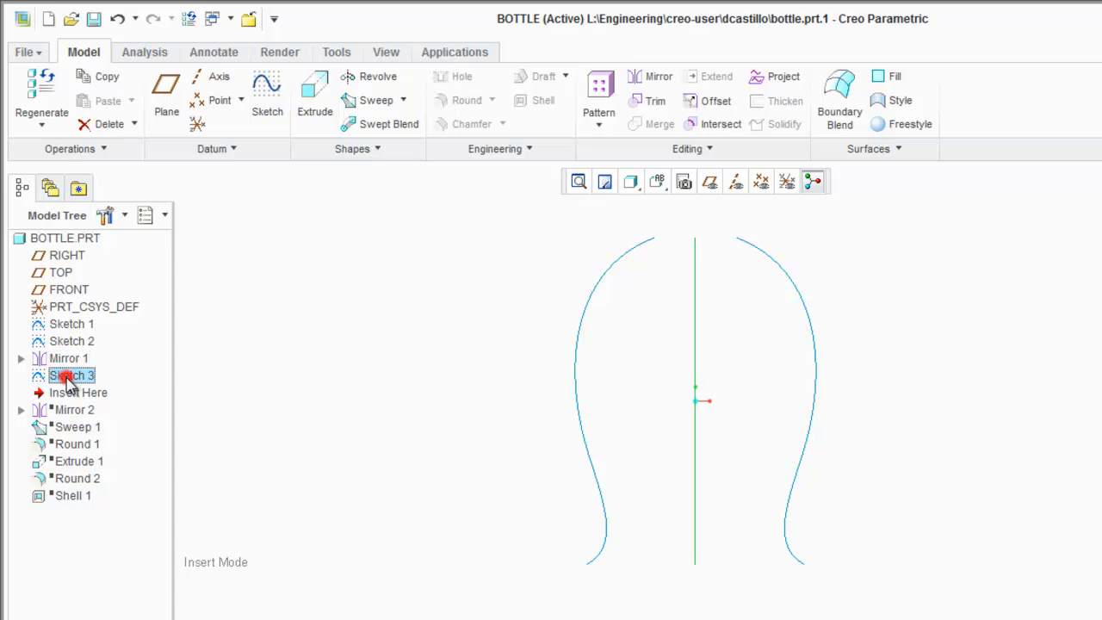
pyautogui.click(814, 379)
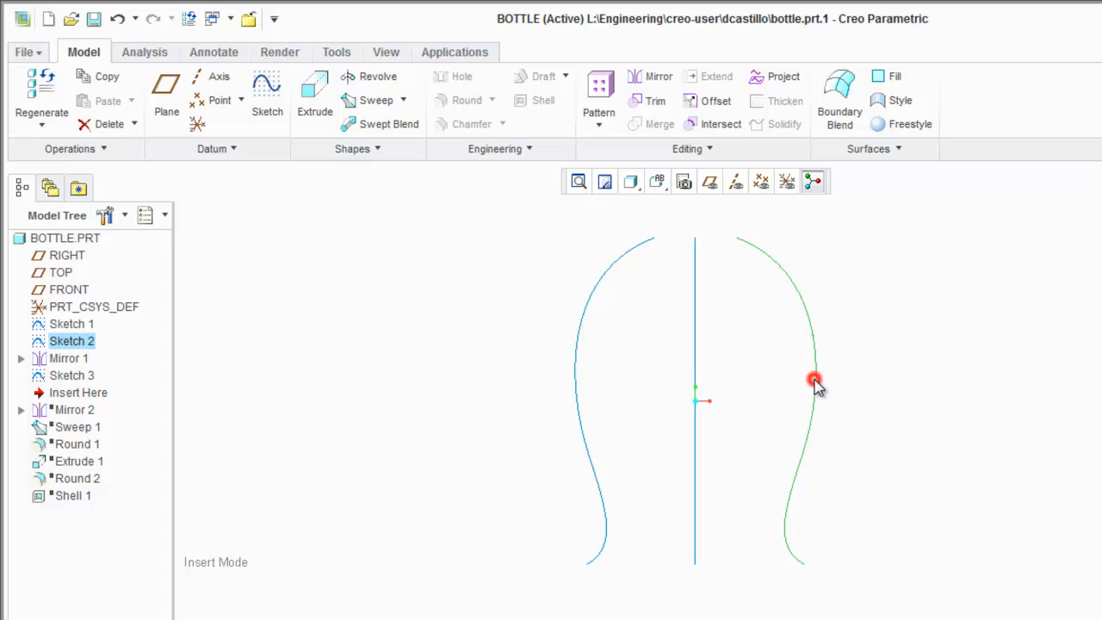
pyautogui.click(509, 424)
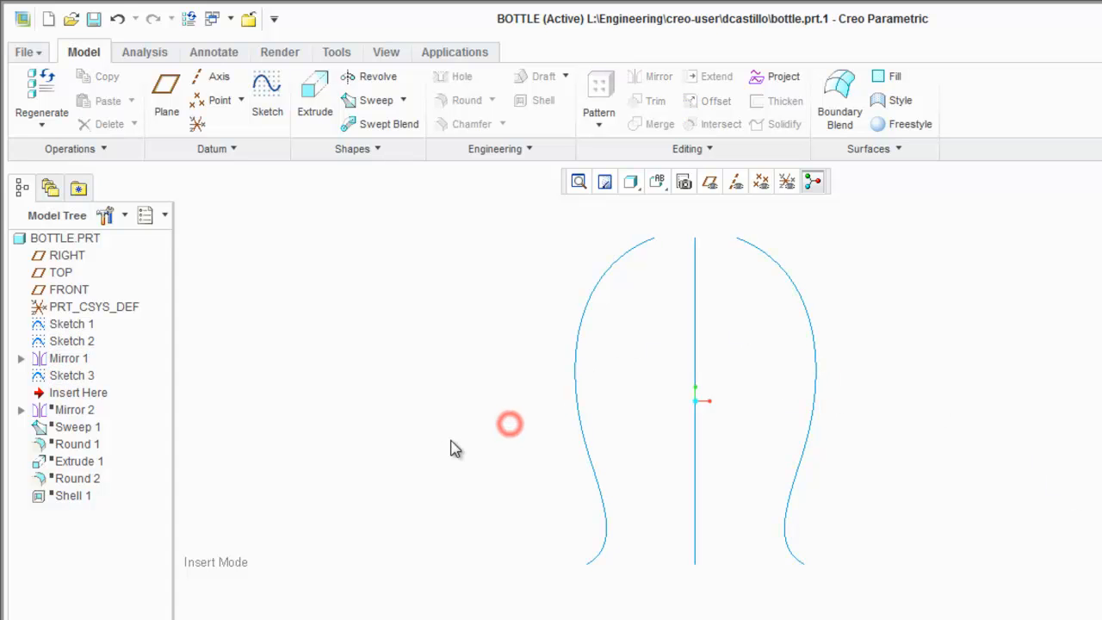
pyautogui.moveTo(497, 416)
pyautogui.mouseDown(button='middle')
pyautogui.moveTo(472, 411)
pyautogui.moveTo(456, 433)
pyautogui.mouseUp(button='middle')
pyautogui.moveTo(62, 395)
pyautogui.mouseDown()
pyautogui.moveTo(62, 376)
pyautogui.moveTo(74, 400)
pyautogui.mouseUp()
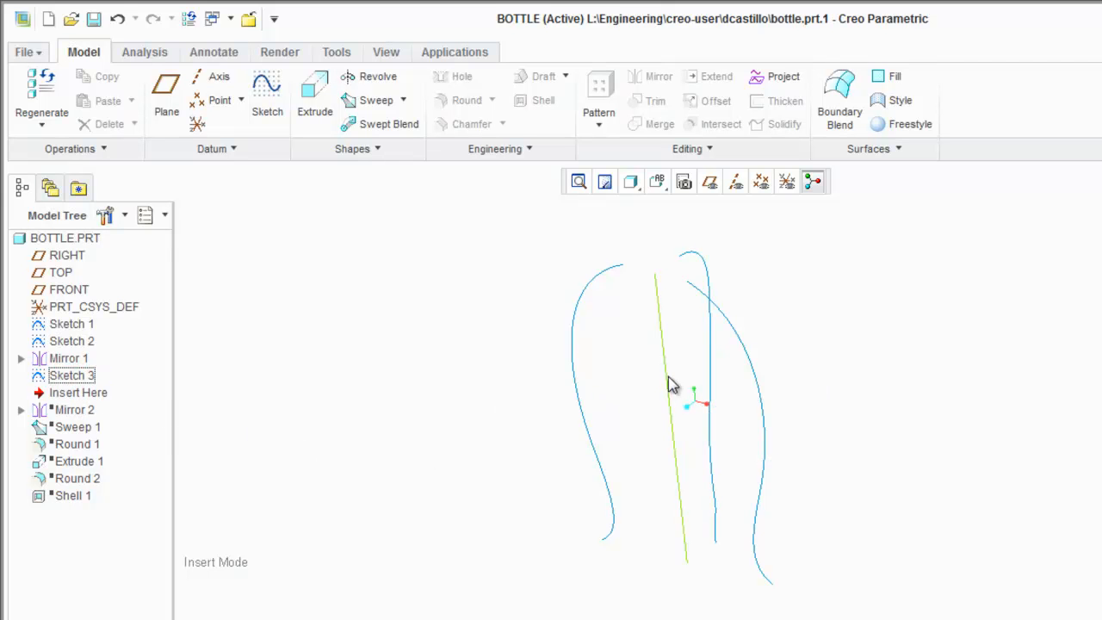
pyautogui.moveTo(701, 313)
pyautogui.mouseDown(button='middle')
pyautogui.moveTo(696, 305)
pyautogui.moveTo(733, 419)
pyautogui.moveTo(647, 511)
pyautogui.mouseUp(button='middle')
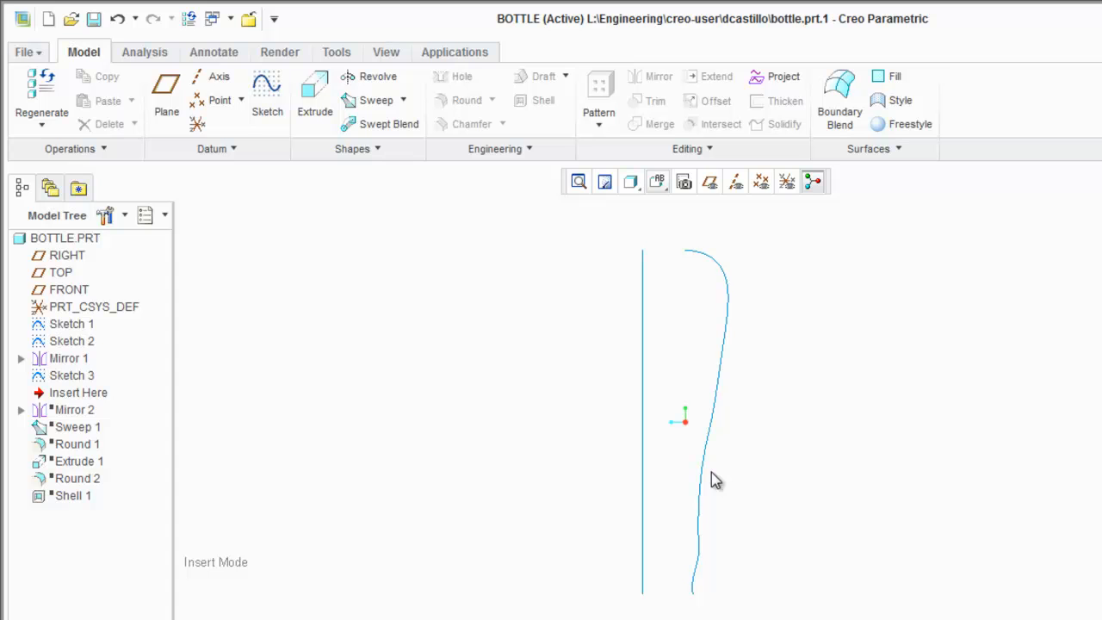
pyautogui.moveTo(608, 438)
pyautogui.mouseDown(button='middle')
pyautogui.moveTo(647, 450)
pyautogui.moveTo(655, 421)
pyautogui.moveTo(652, 454)
pyautogui.moveTo(624, 461)
pyautogui.mouseUp(button='middle')
# Move the feature insertion point below Mirror 2 and examine the full set of curves from the front and side.
pyautogui.moveTo(74, 393); pyautogui.dragTo(76, 419)
pyautogui.moveTo(767, 442)
pyautogui.mouseDown(button='middle')
pyautogui.moveTo(814, 425)
pyautogui.moveTo(758, 445)
pyautogui.mouseUp(button='middle')
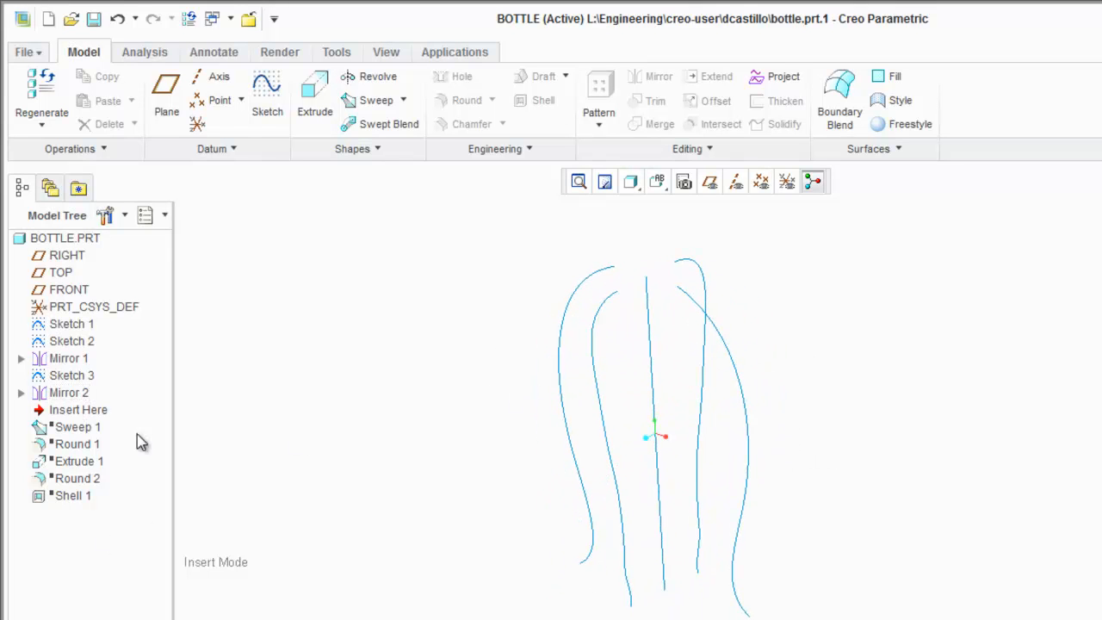
pyautogui.moveTo(815, 405); pyautogui.dragTo(814, 402, button='middle')
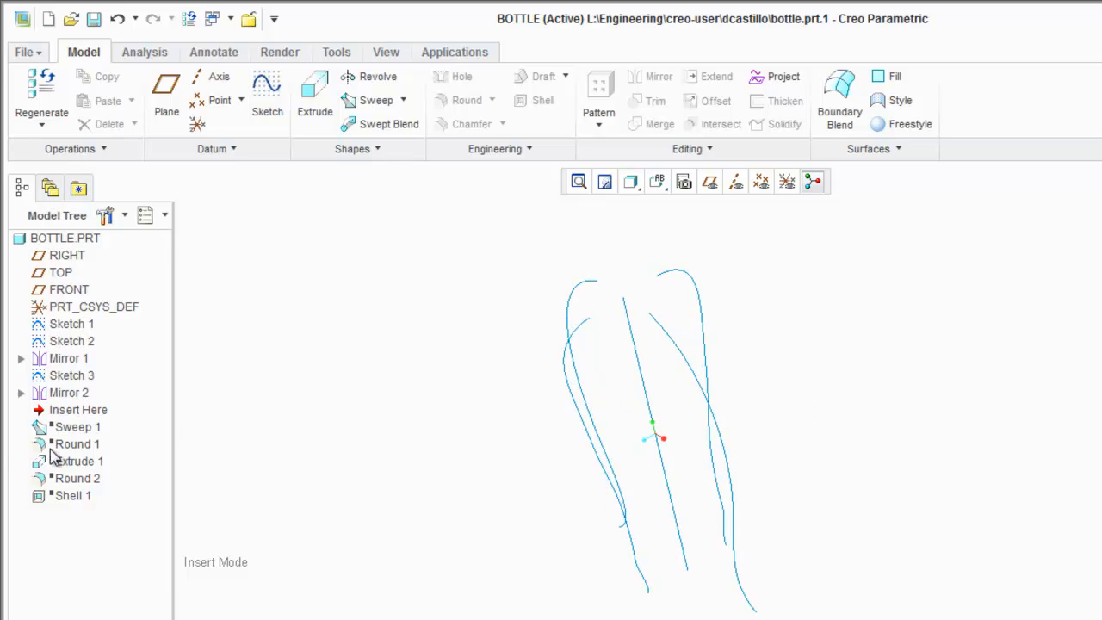
pyautogui.hotkey('ctrl', 'd')
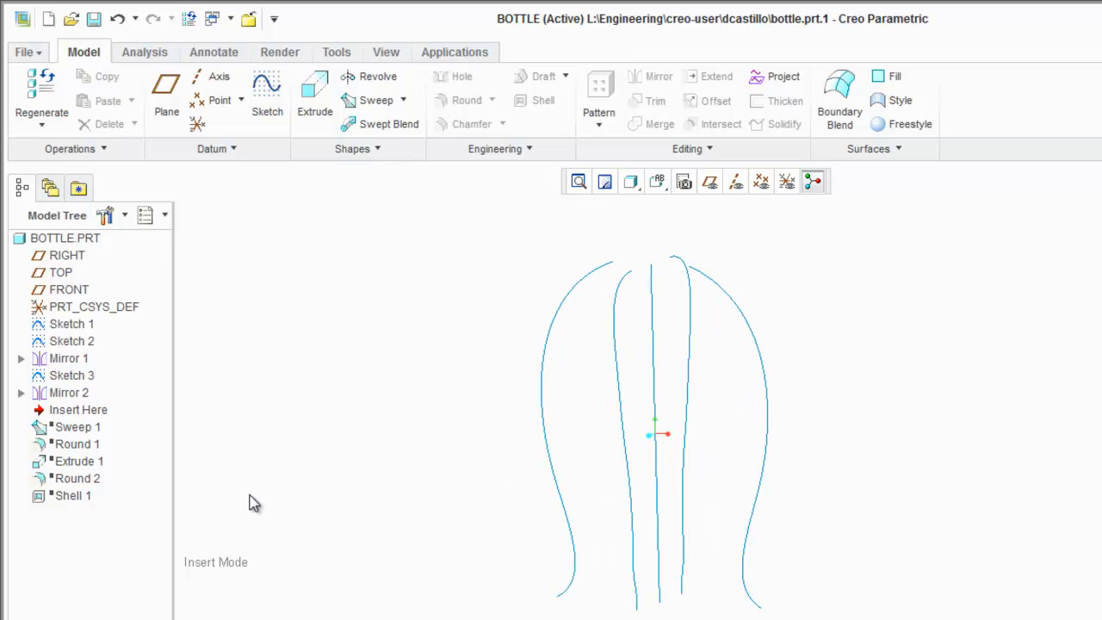
pyautogui.moveTo(769, 448); pyautogui.dragTo(798, 438, button='middle')
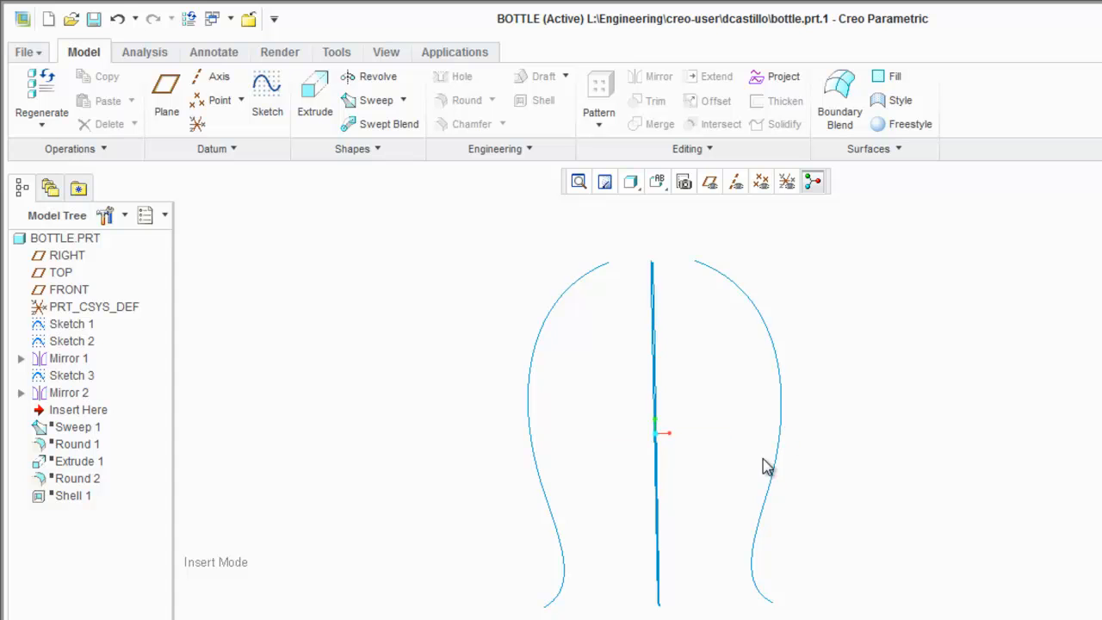
pyautogui.hotkey('ctrl', 'd')
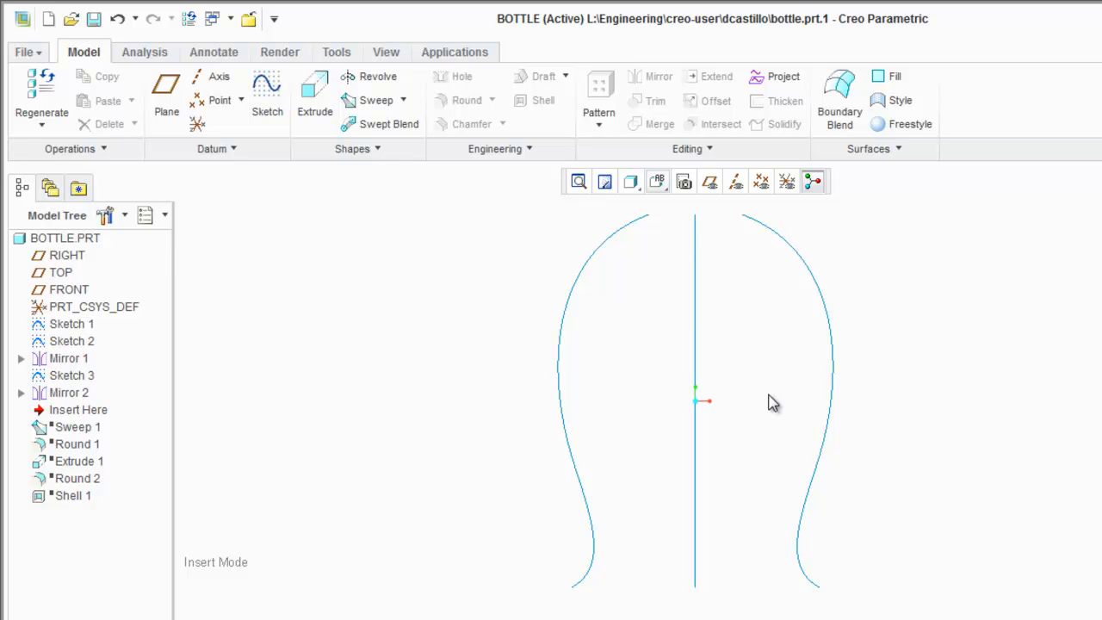
pyautogui.moveTo(772, 403); pyautogui.dragTo(820, 489, button='middle')
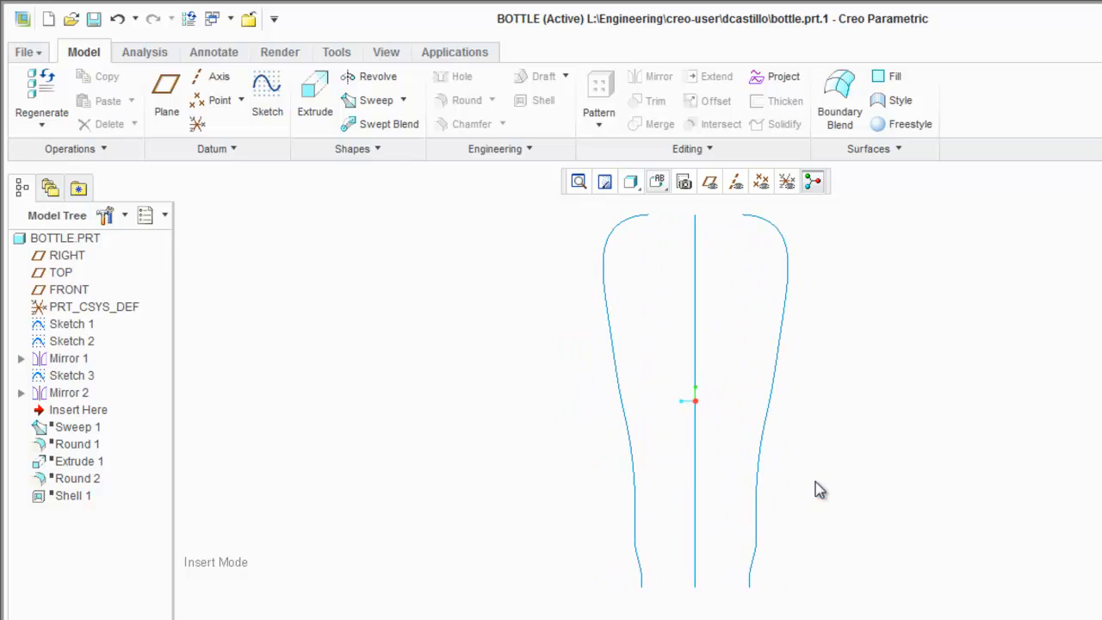
pyautogui.moveTo(657, 470); pyautogui.dragTo(710, 488, button='middle')
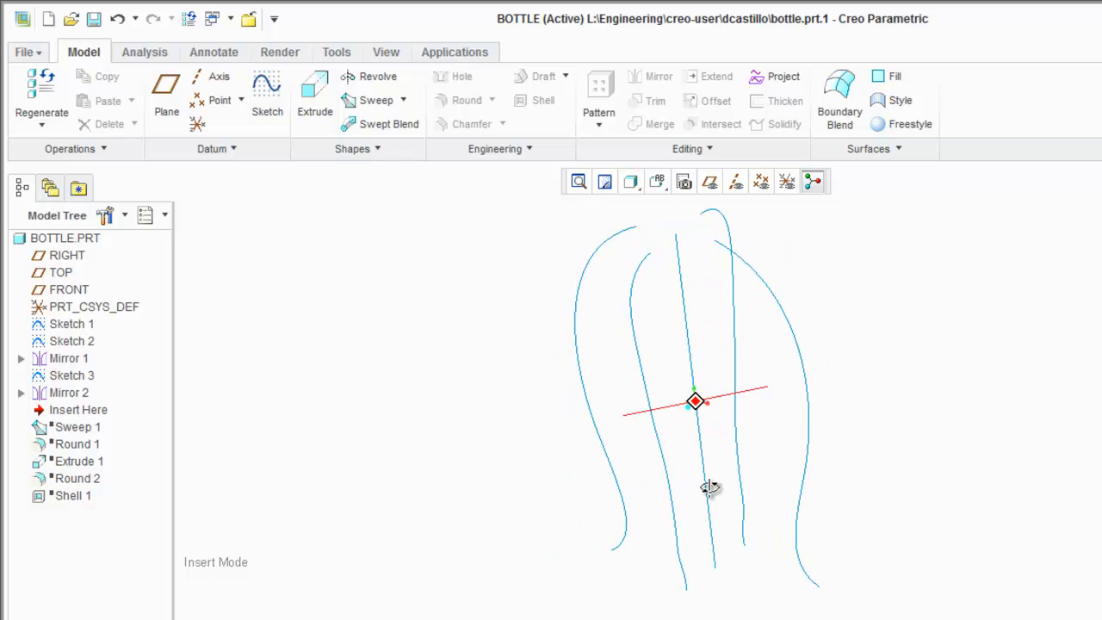
# Start a Sweep using the straight centre line as the origin trajectory and add the four surrounding curves as additional chains.
pyautogui.click(376, 102)
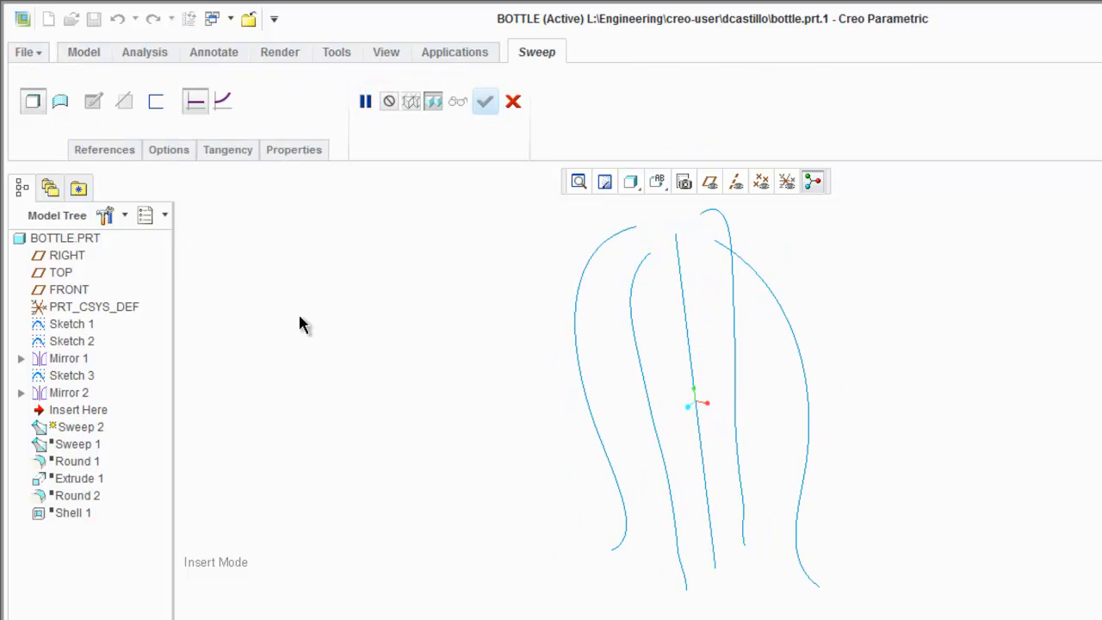
pyautogui.click(711, 531)
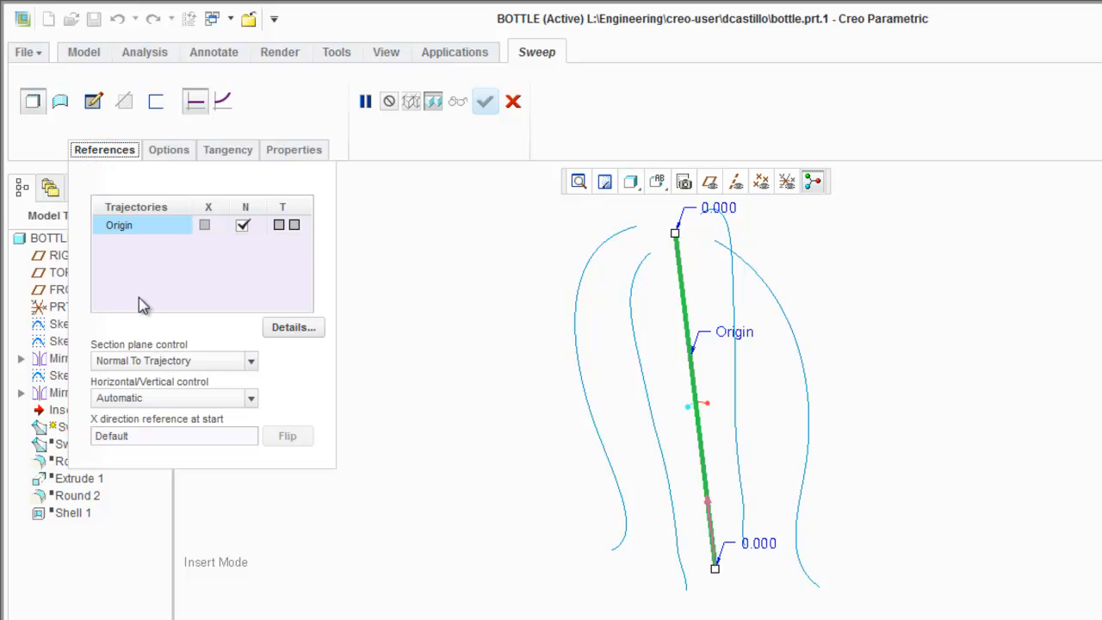
pyautogui.keyDown('ctrl'); pyautogui.click(811, 584); pyautogui.keyUp('ctrl')
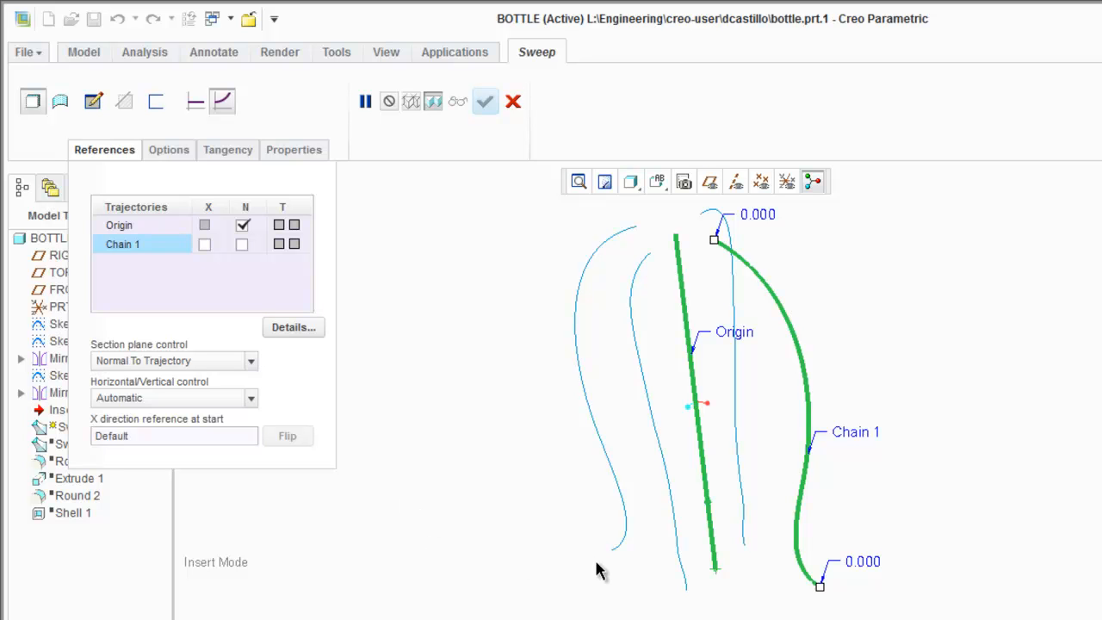
pyautogui.keyDown('ctrl'); pyautogui.click(746, 544); pyautogui.keyUp('ctrl')
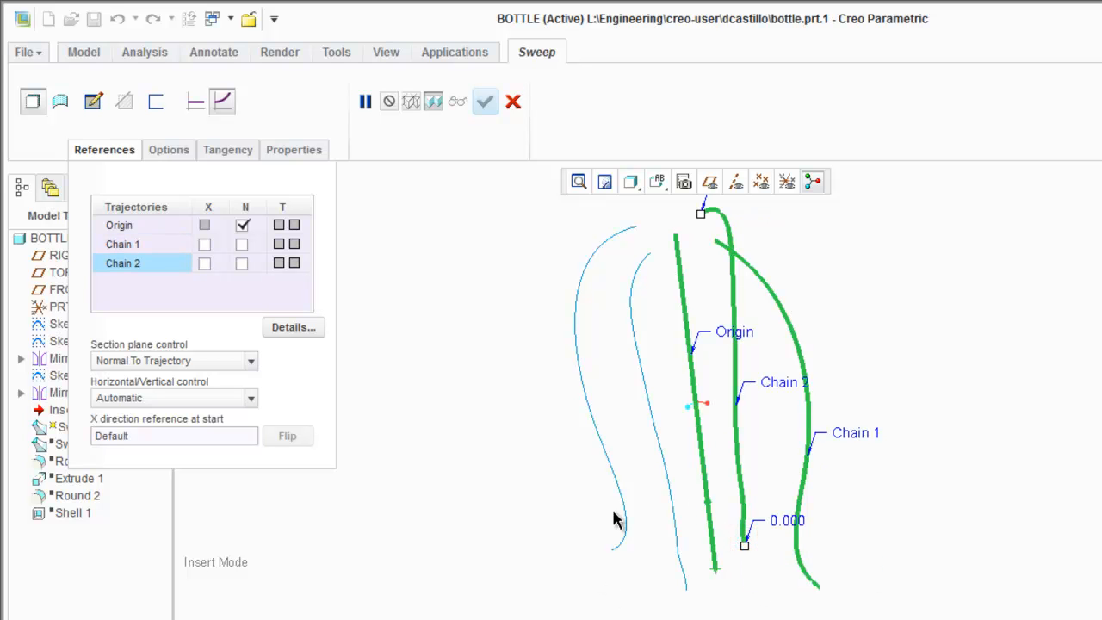
pyautogui.keyDown('ctrl'); pyautogui.click(620, 543); pyautogui.keyUp('ctrl')
pyautogui.keyDown('ctrl'); pyautogui.click(686, 588); pyautogui.keyUp('ctrl')
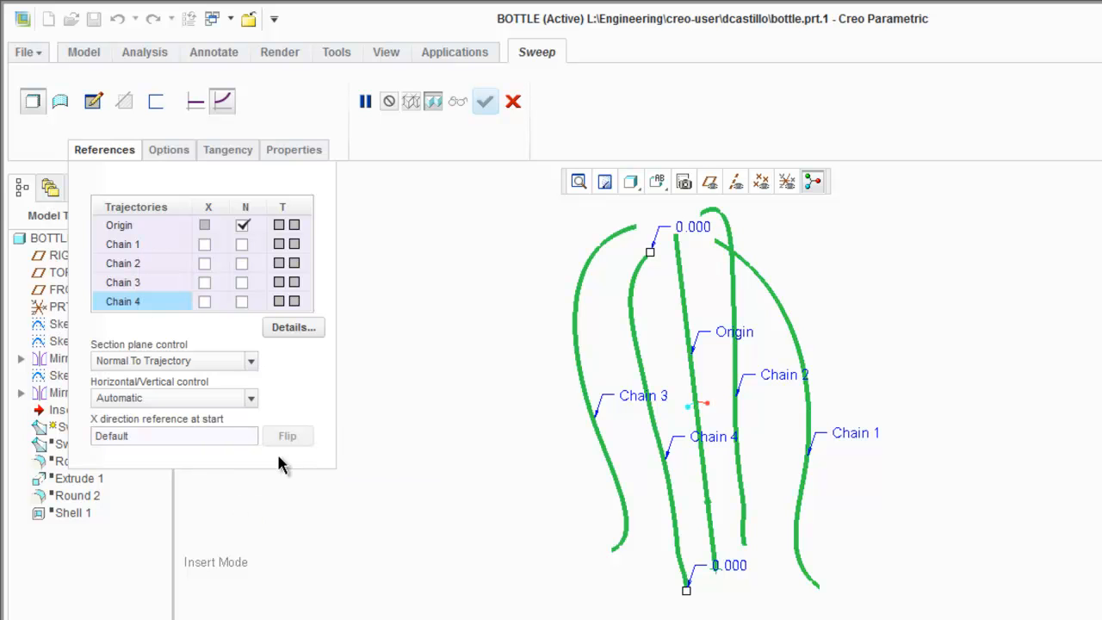
# Sketch the sweep section as an ellipse whose axis joins two opposite curve endpoints and whose edge meets the side curve's endpoint.
pyautogui.click(95, 103)
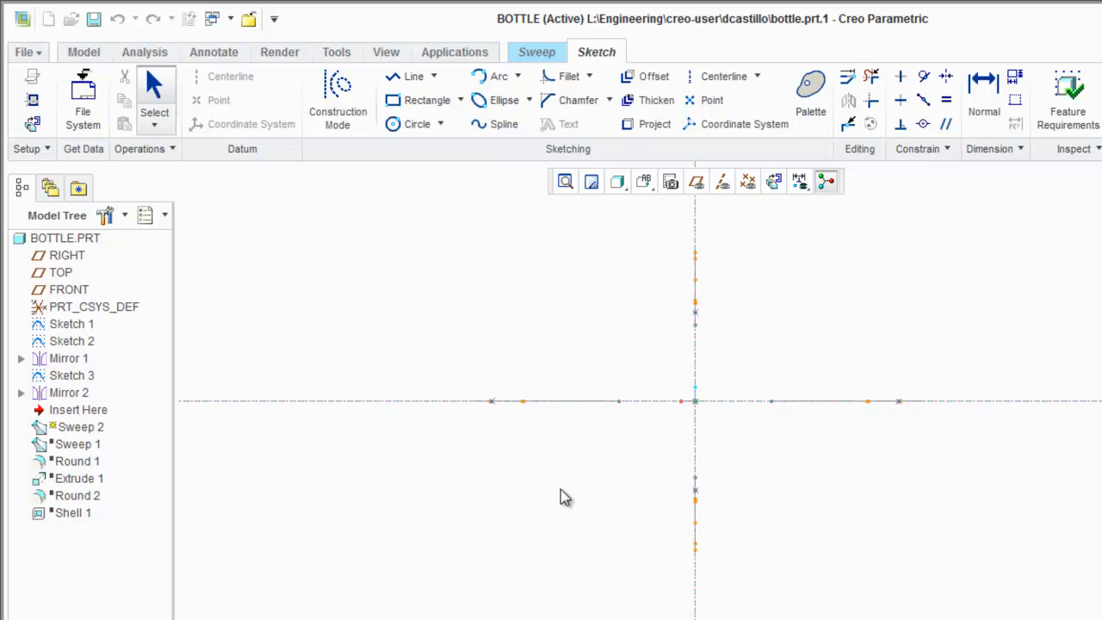
pyautogui.hotkey('ctrl', 'd')
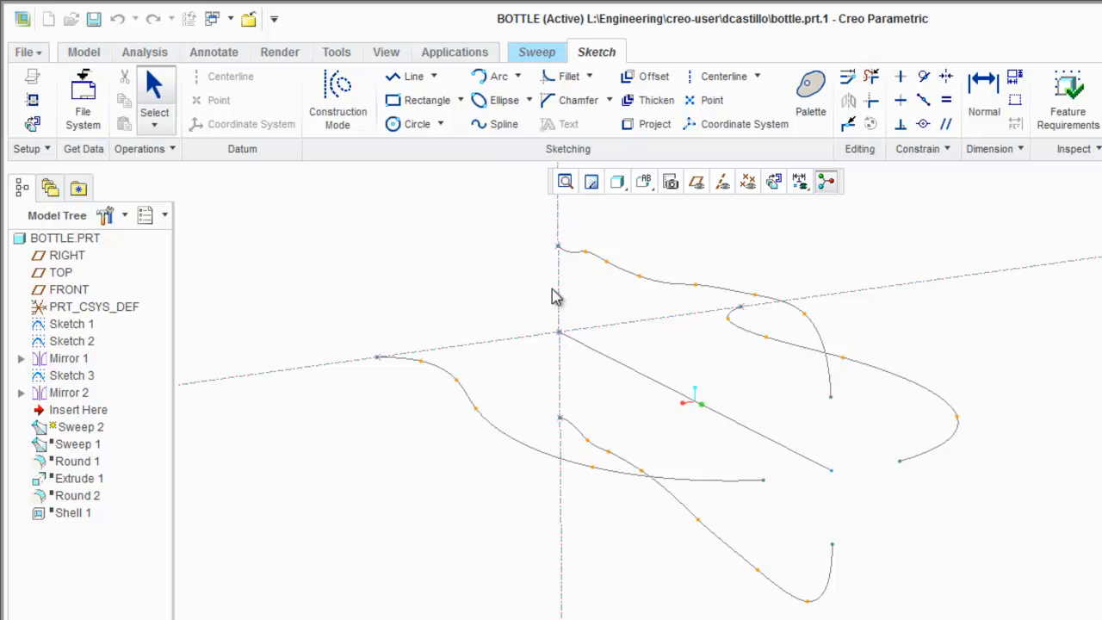
pyautogui.scroll(-5, 568, 245)
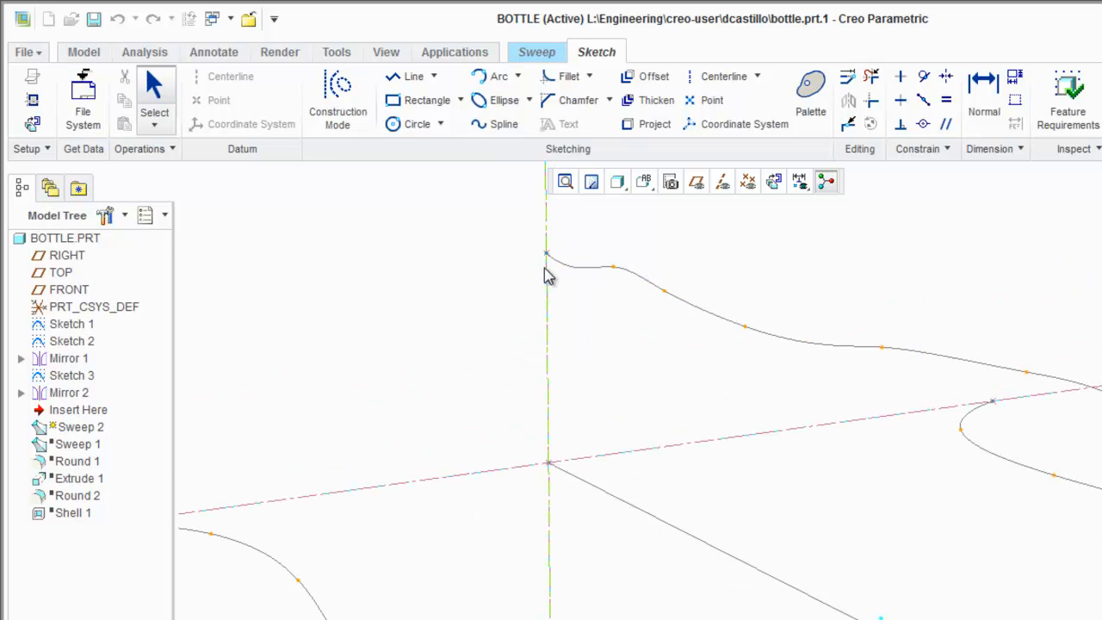
pyautogui.moveTo(995, 409); pyautogui.dragTo(1037, 368, button='middle')
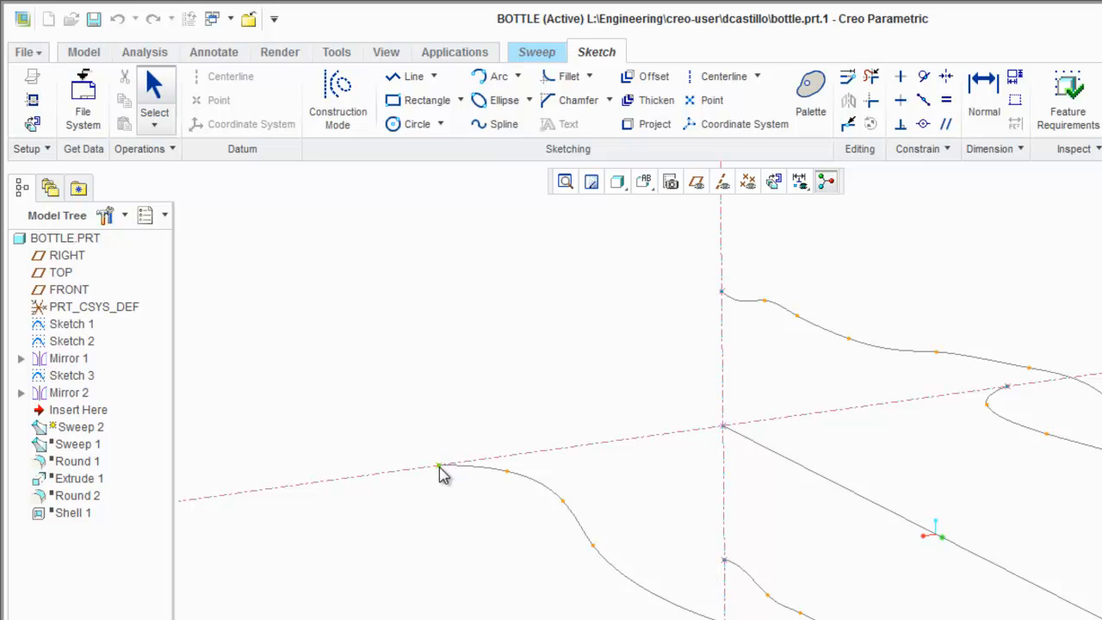
pyautogui.scroll(1, 430, 345)
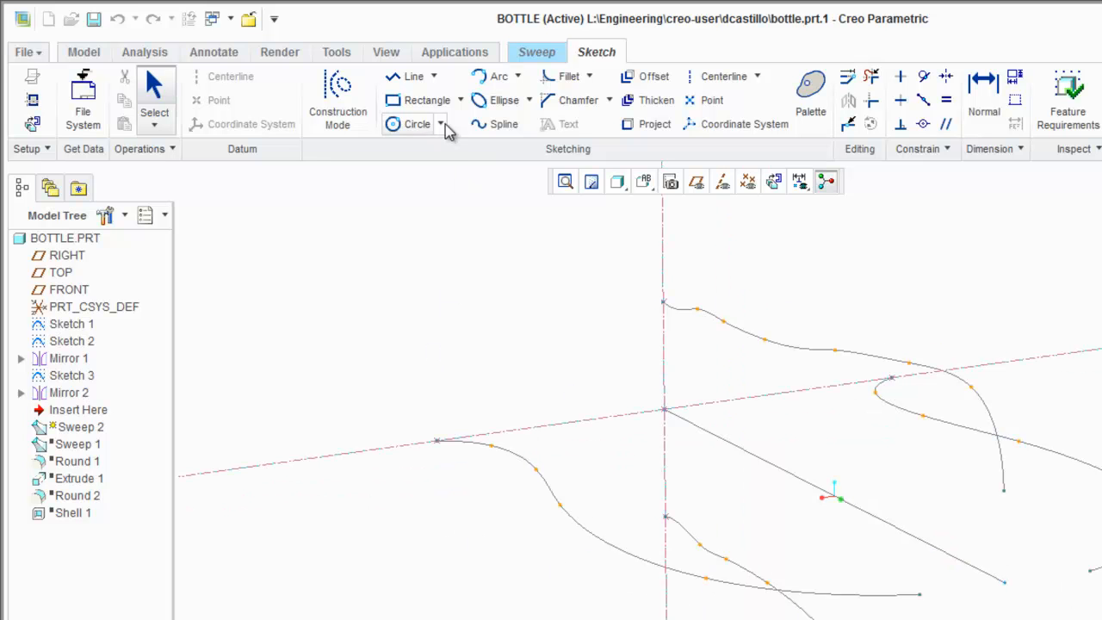
pyautogui.click(495, 99)
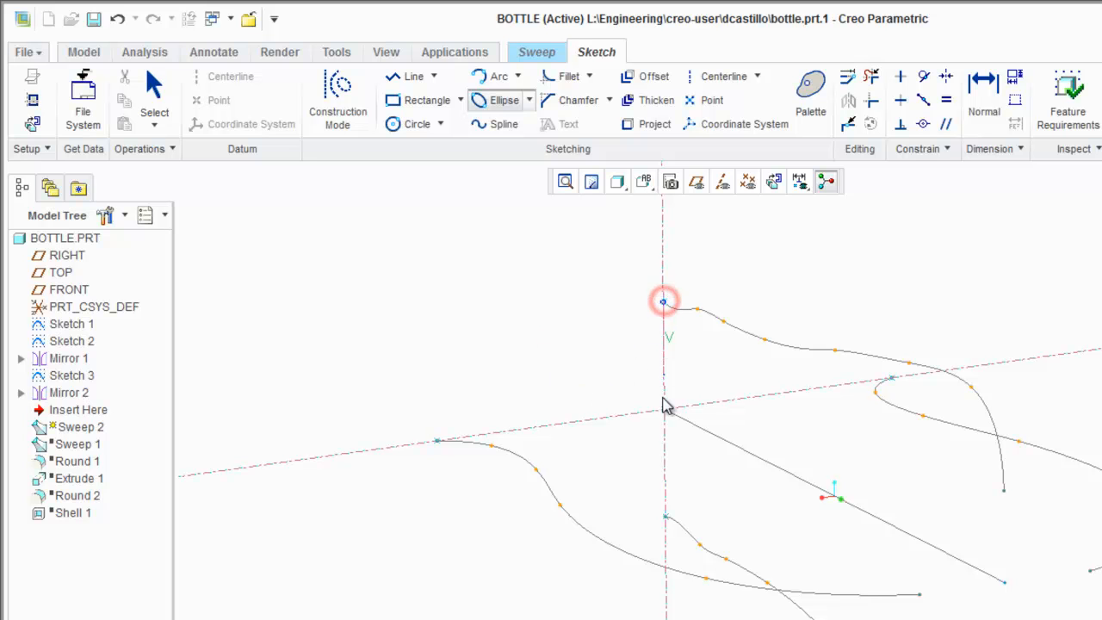
pyautogui.click(668, 518)
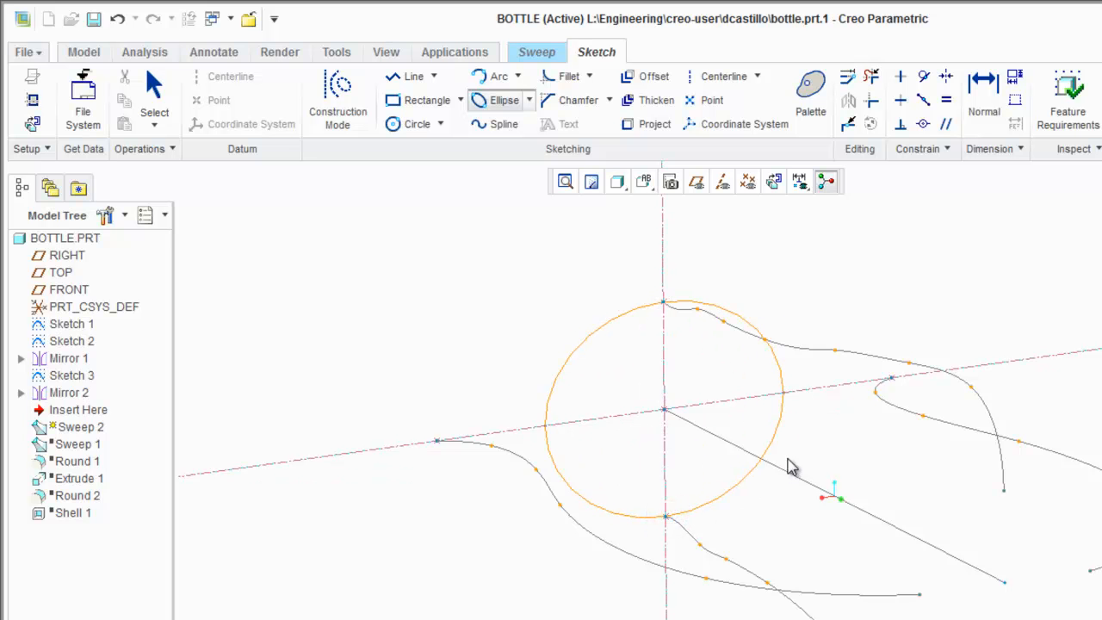
pyautogui.click(894, 386)
# Accept the elliptical section, inspect the variable section sweep preview along the four chains, and complete the solid body.
pyautogui.moveTo(647, 450)
pyautogui.mouseDown(button='middle')
pyautogui.moveTo(615, 406)
pyautogui.moveTo(411, 408)
pyautogui.moveTo(645, 344)
pyautogui.moveTo(625, 532)
pyautogui.moveTo(654, 516)
pyautogui.moveTo(634, 497)
pyautogui.moveTo(657, 548)
pyautogui.moveTo(638, 428)
pyautogui.mouseUp(button='middle')
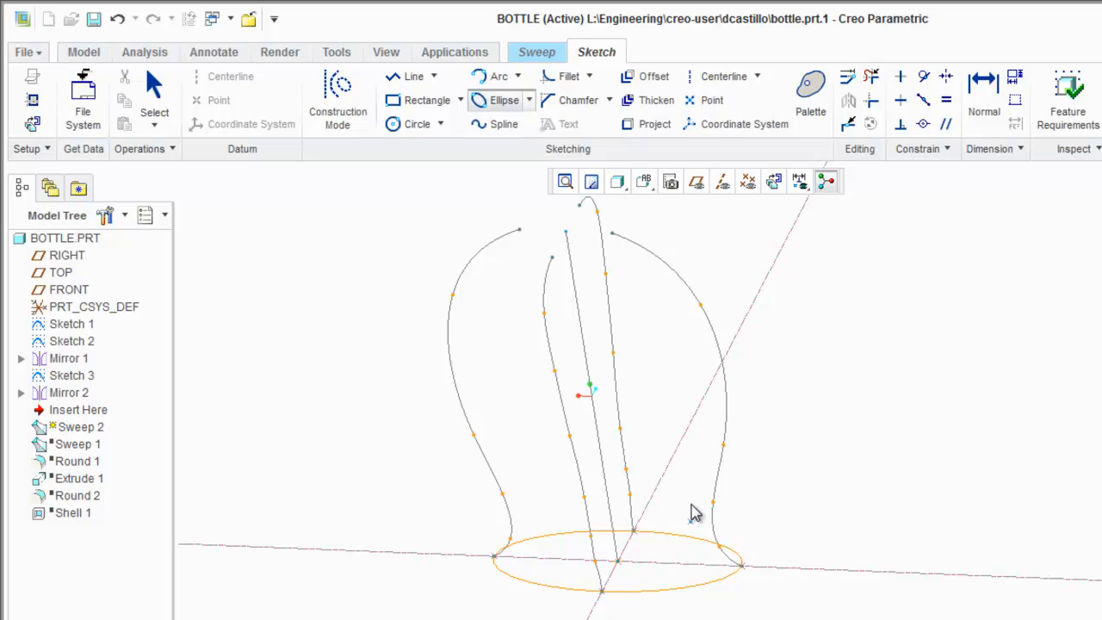
pyautogui.moveTo(735, 531)
pyautogui.mouseDown(button='middle')
pyautogui.moveTo(711, 502)
pyautogui.moveTo(735, 526)
pyautogui.moveTo(725, 523)
pyautogui.mouseUp(button='middle')
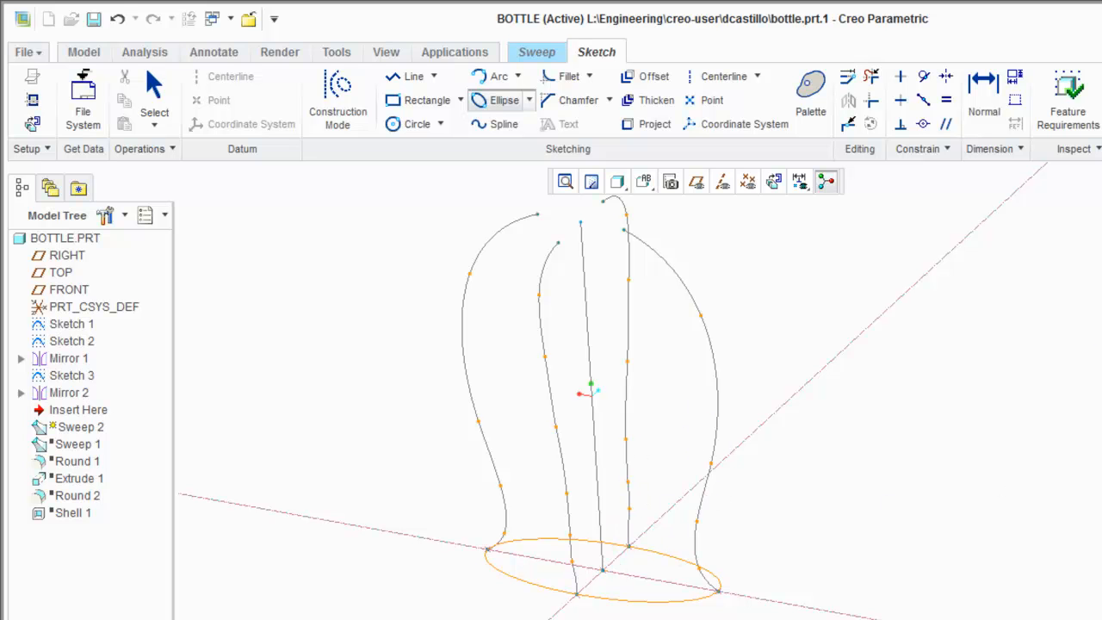
pyautogui.click(1101, 90)
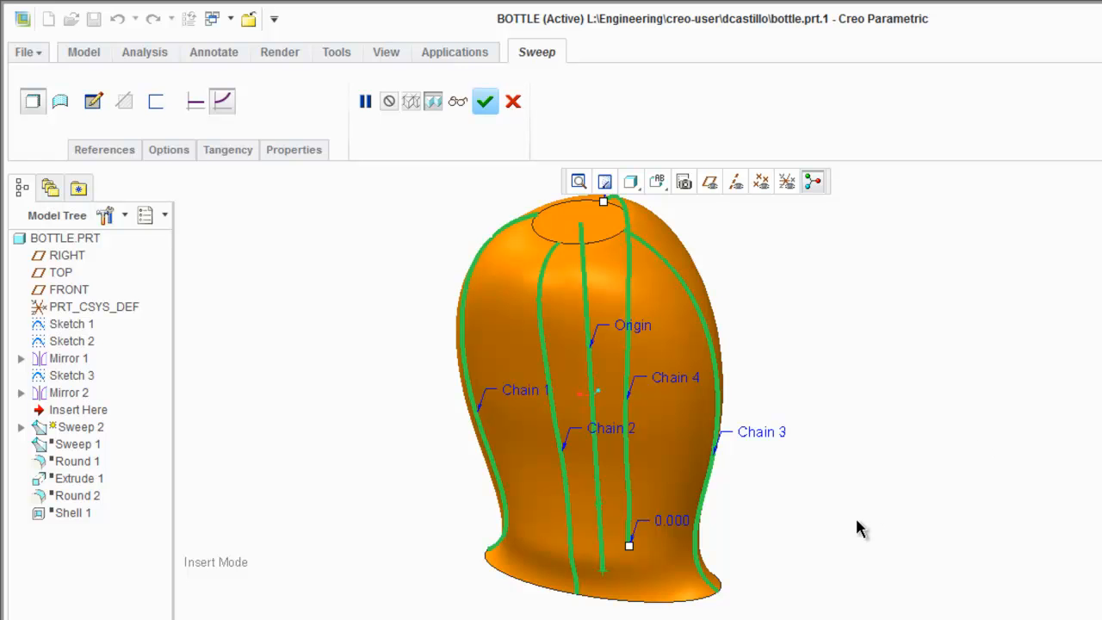
pyautogui.moveTo(901, 431); pyautogui.dragTo(811, 318, button='middle')
pyautogui.moveTo(812, 434)
pyautogui.mouseDown(button='middle')
pyautogui.moveTo(847, 404)
pyautogui.moveTo(843, 422)
pyautogui.moveTo(818, 428)
pyautogui.moveTo(826, 430)
pyautogui.mouseUp(button='middle')
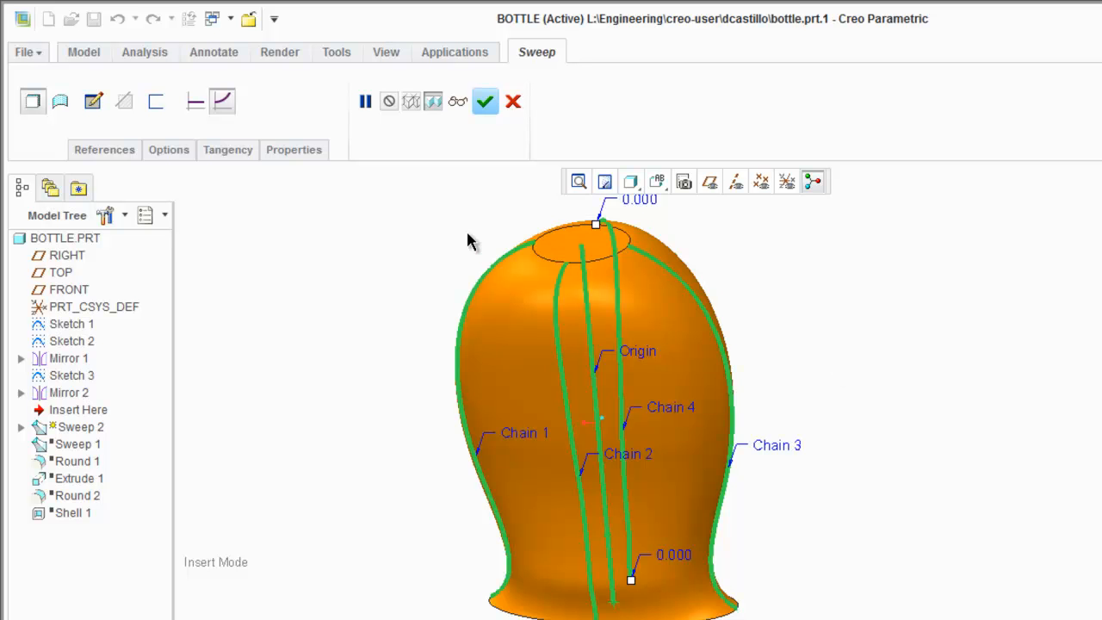
pyautogui.click(485, 101)
pyautogui.click(357, 392)
pyautogui.moveTo(965, 488)
pyautogui.mouseDown(button='middle')
pyautogui.moveTo(1011, 463)
pyautogui.moveTo(989, 485)
pyautogui.moveTo(947, 490)
pyautogui.mouseUp(button='middle')
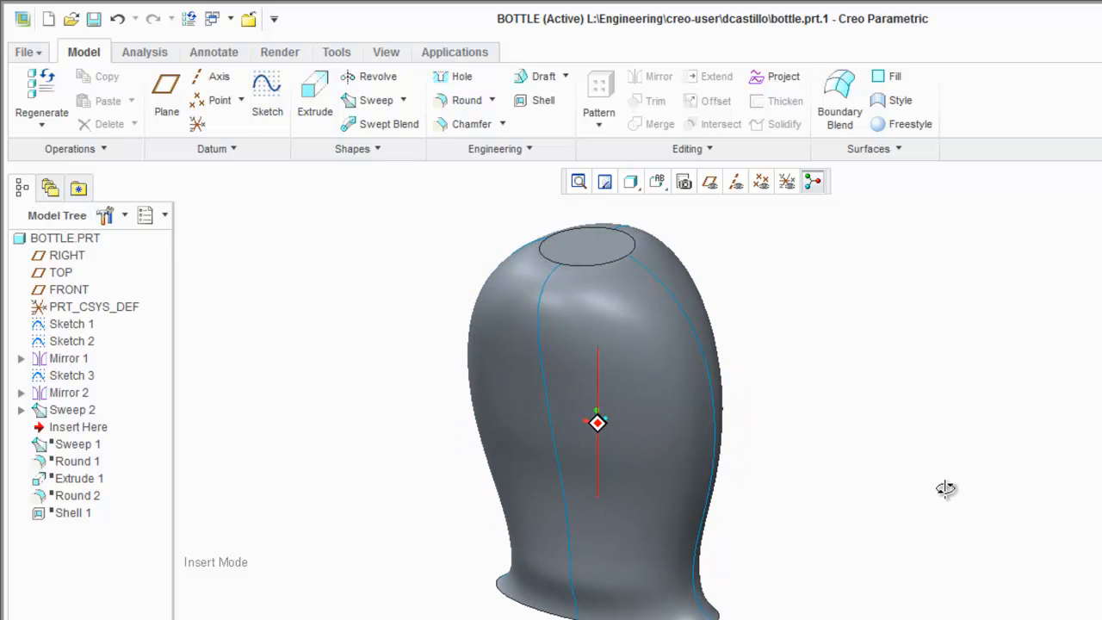
# Delete the practice feature Sweep 2 from the model.
pyautogui.rightClick(69, 414)
pyautogui.click(116, 448)
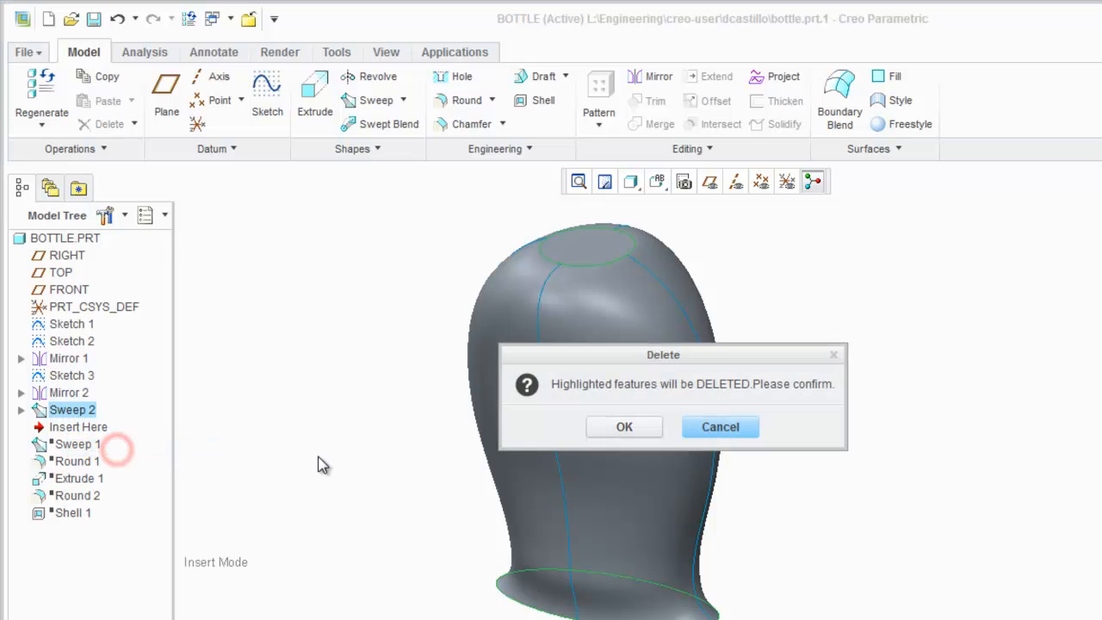
pyautogui.click(628, 427)
# Move the feature insertion point below Sweep 1 and examine the original swept body.
pyautogui.moveTo(88, 419); pyautogui.dragTo(82, 436)
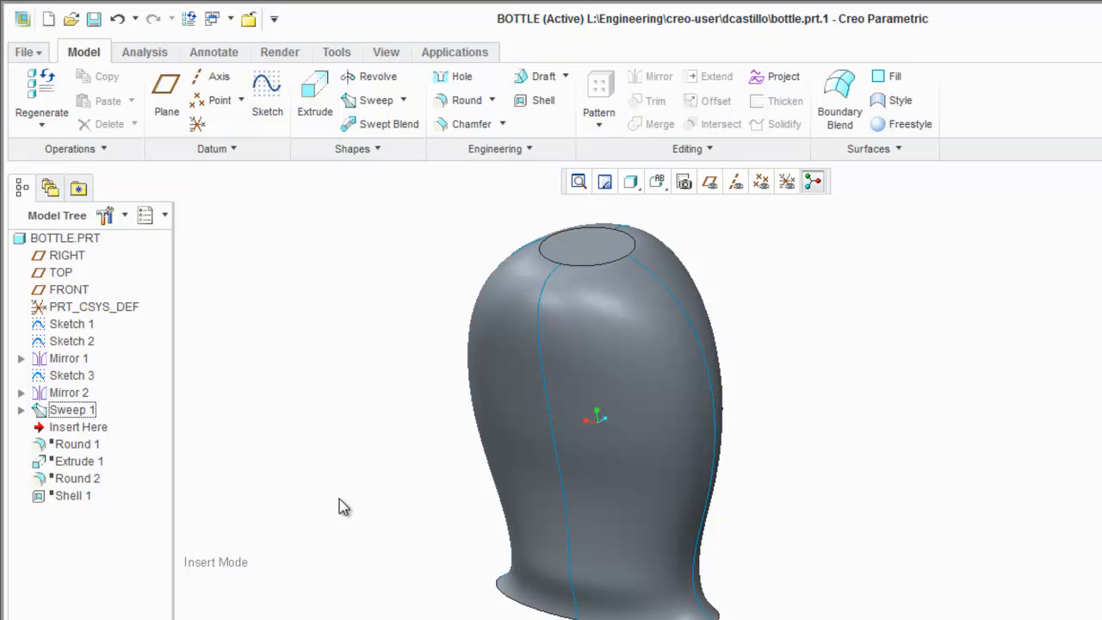
pyautogui.click(305, 444)
pyautogui.scroll(1, 412, 408)
pyautogui.moveTo(395, 459)
pyautogui.mouseDown(button='middle')
pyautogui.moveTo(428, 436)
pyautogui.moveTo(393, 450)
pyautogui.moveTo(411, 448)
pyautogui.moveTo(403, 454)
pyautogui.mouseUp(button='middle')
# Move the feature insertion point below Round 1 and on below Extrude 1, checking the rounded base and the neck.
pyautogui.moveTo(58, 427); pyautogui.dragTo(62, 449)
pyautogui.moveTo(629, 589)
pyautogui.mouseDown(button='middle')
pyautogui.moveTo(660, 559)
pyautogui.moveTo(632, 586)
pyautogui.mouseUp(button='middle')
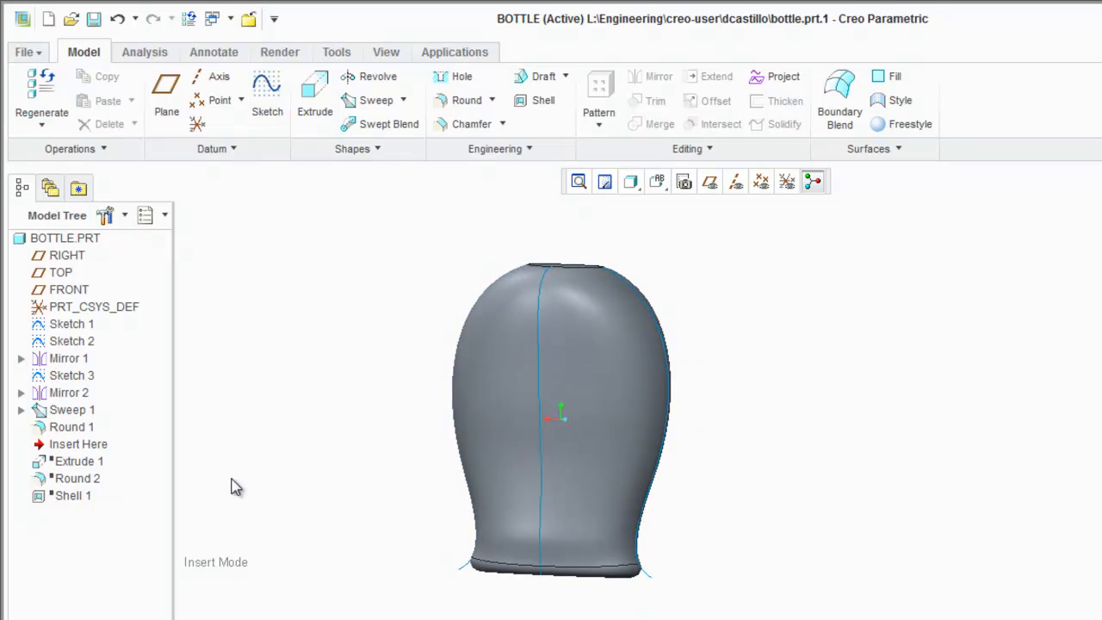
pyautogui.moveTo(79, 446); pyautogui.dragTo(81, 473)
pyautogui.moveTo(335, 376); pyautogui.dragTo(335, 416, button='middle')
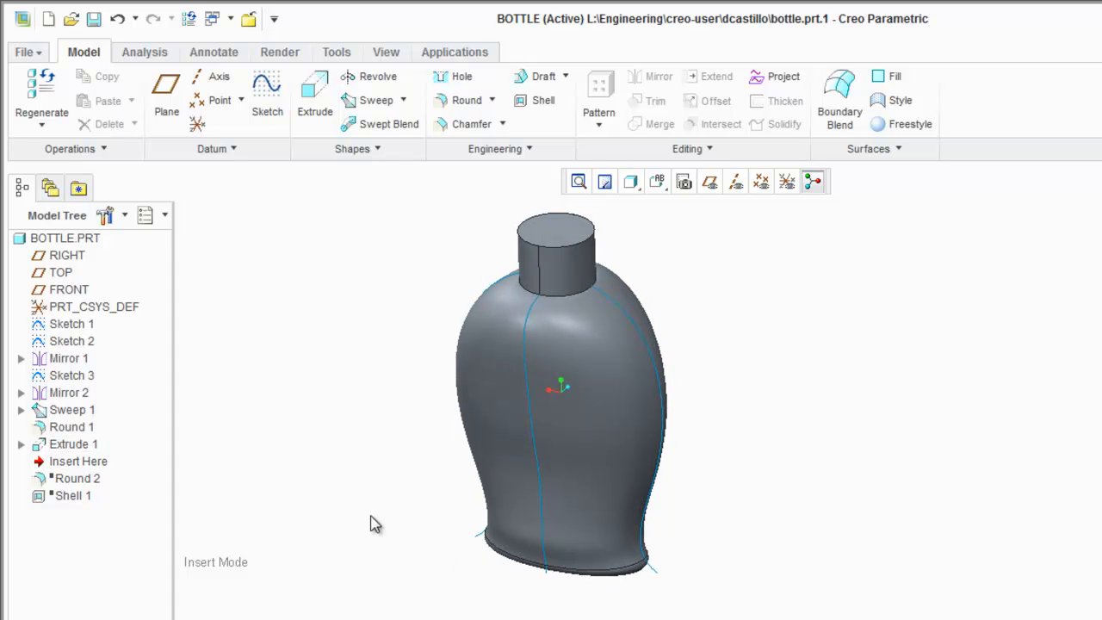
# Move the feature insertion point below Shell 1 to restore all features and examine the complete bottle.
pyautogui.moveTo(80, 467); pyautogui.dragTo(86, 501)
pyautogui.scroll(2, 617, 296)
pyautogui.scroll(-2, 809, 439)
pyautogui.moveTo(803, 539); pyautogui.dragTo(833, 509, button='middle')
pyautogui.hotkey('ctrl', 'd')
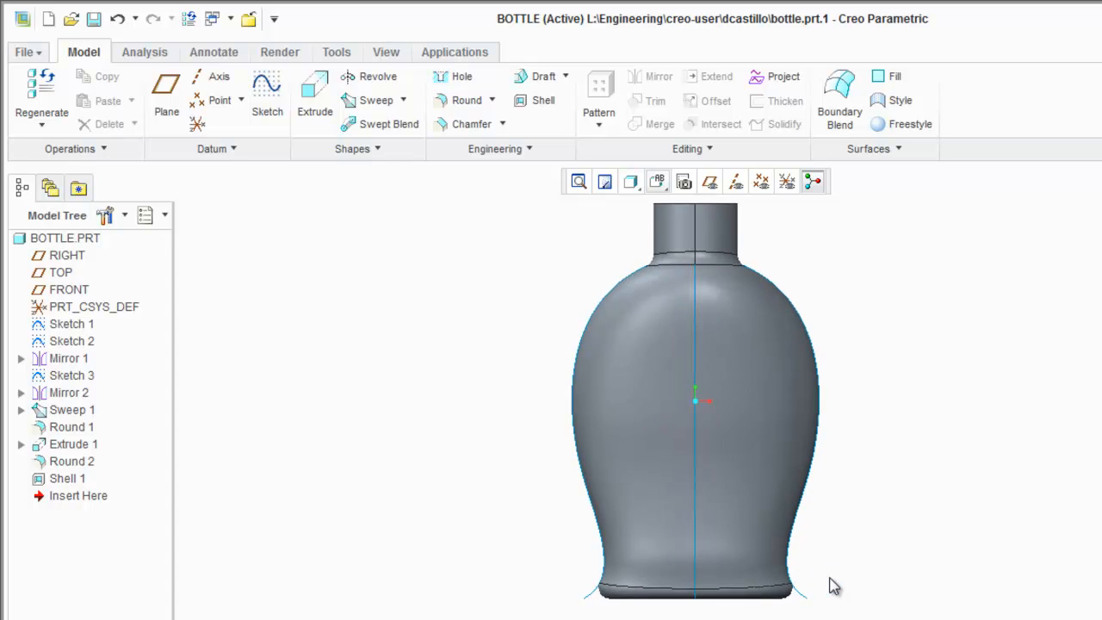
# Edit Sketch 3 in the side view, pulling its spline points inward to give the bottle a wavy side profile.
pyautogui.press('v')
pyautogui.press('r')
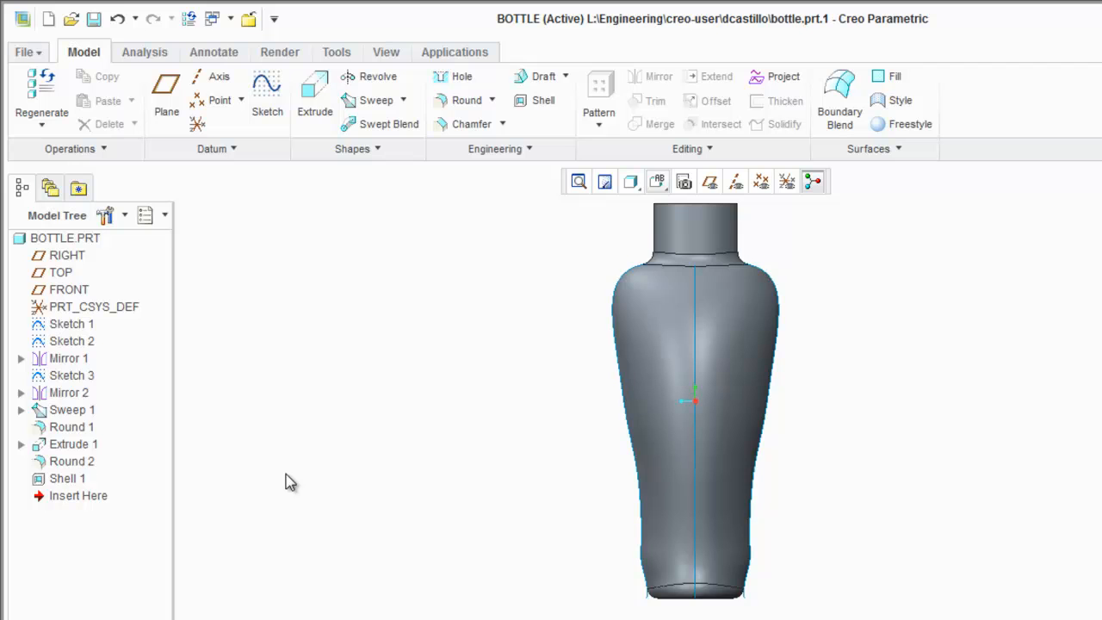
pyautogui.click(60, 376)
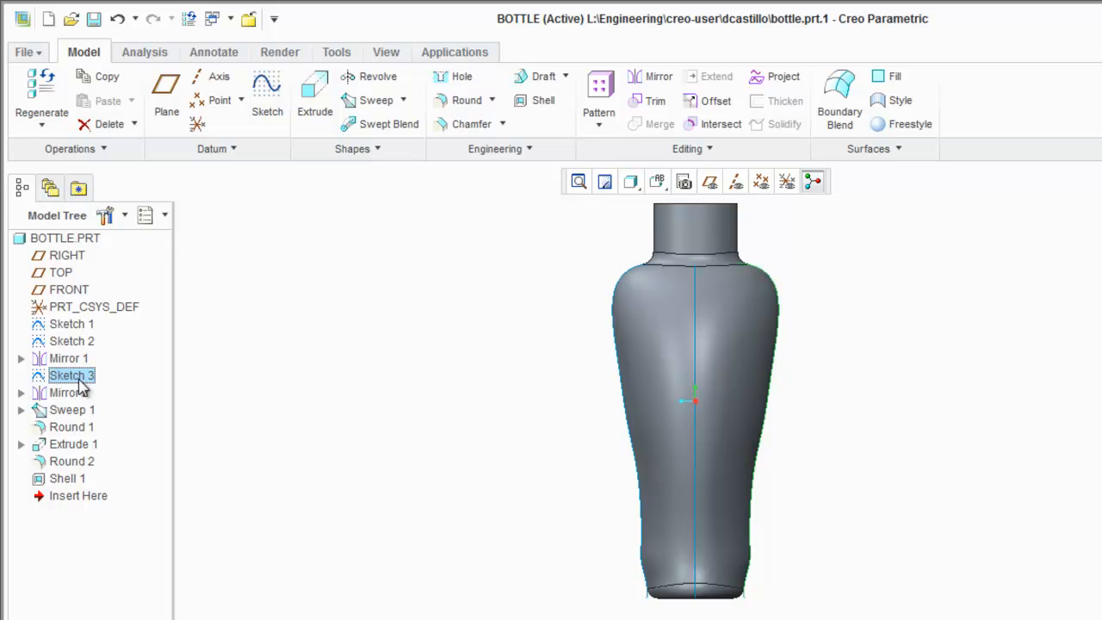
pyautogui.rightClick(79, 384)
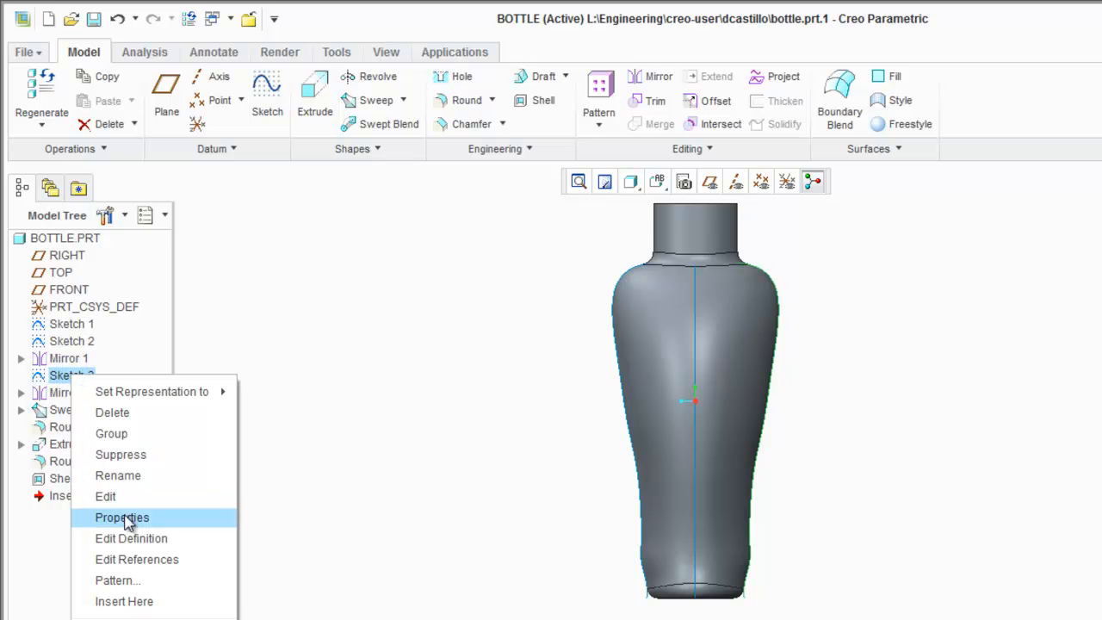
pyautogui.click(128, 497)
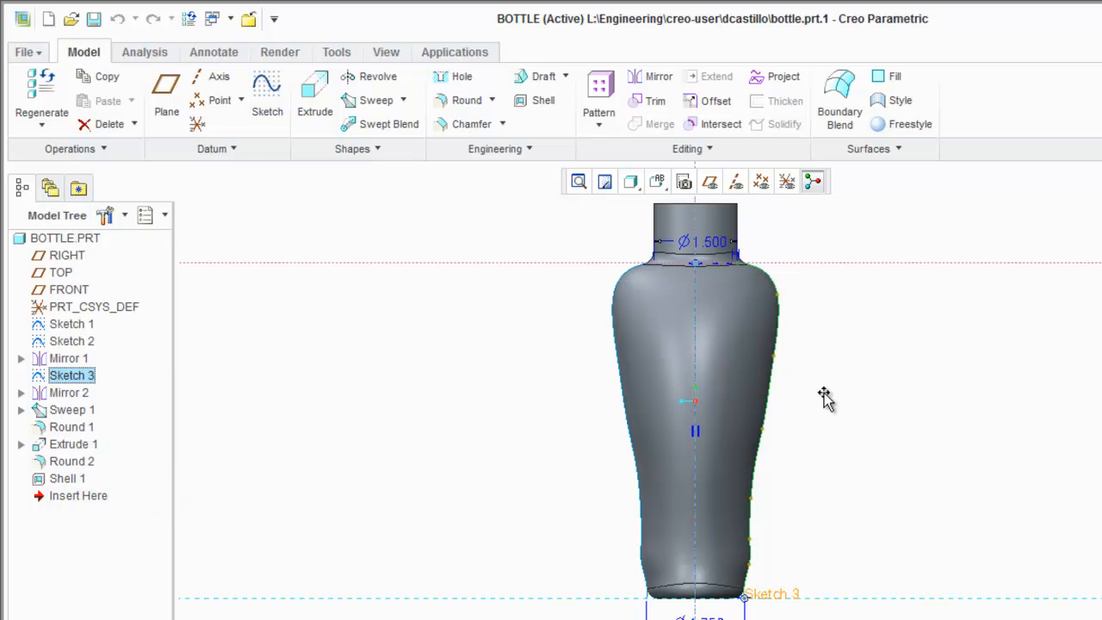
pyautogui.scroll(-2, 566, 382)
pyautogui.scroll(5, 792, 388)
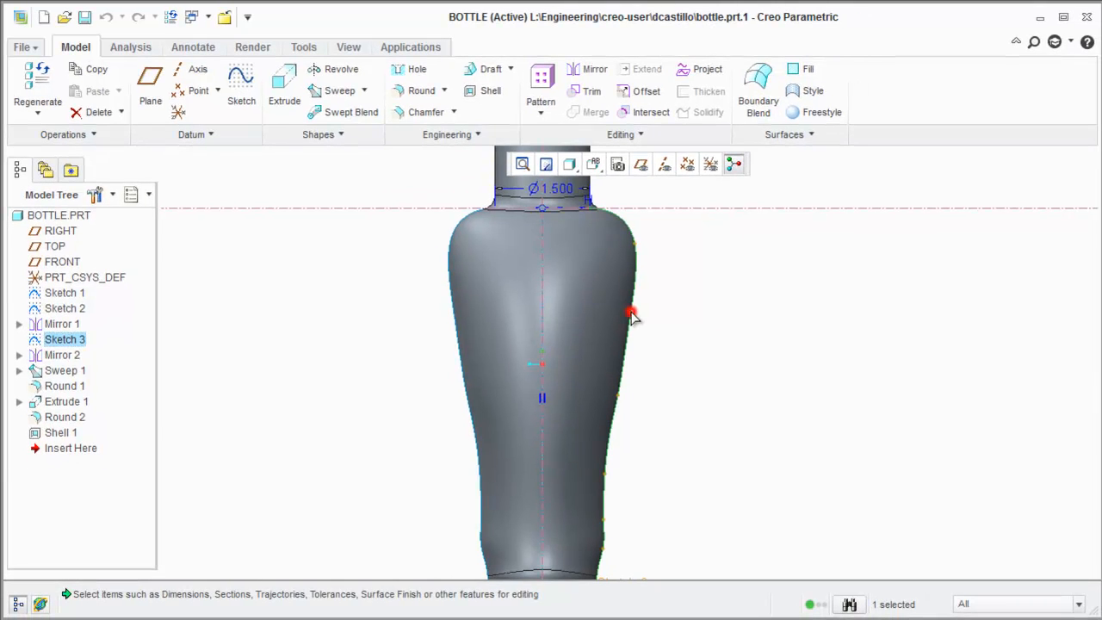
pyautogui.moveTo(632, 317)
pyautogui.mouseDown()
pyautogui.moveTo(634, 309)
pyautogui.moveTo(615, 320)
pyautogui.mouseUp()
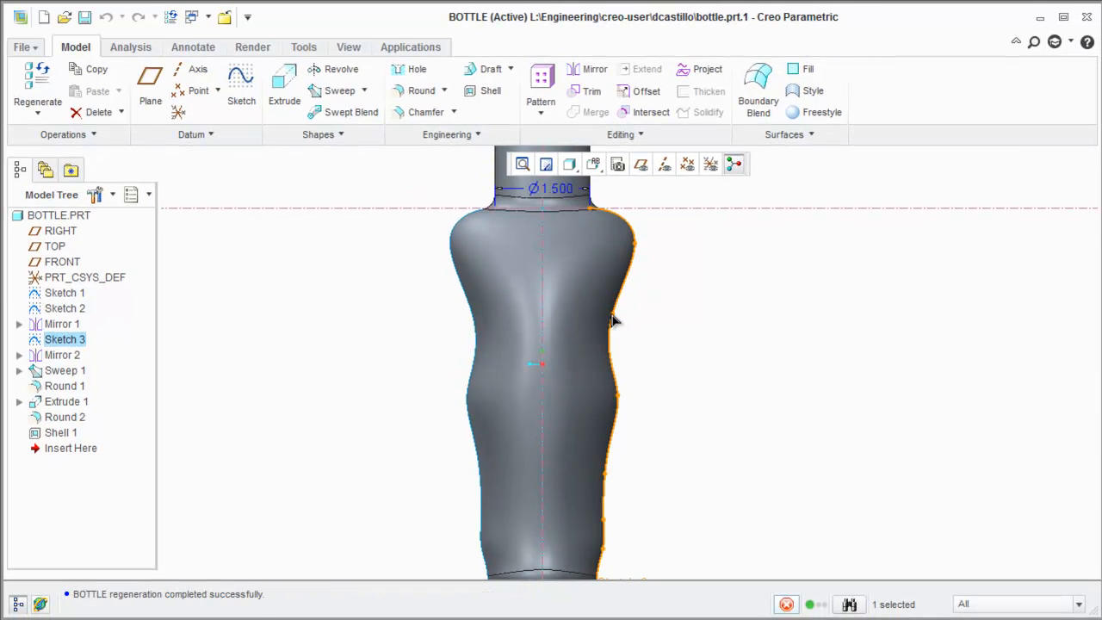
pyautogui.click(603, 476)
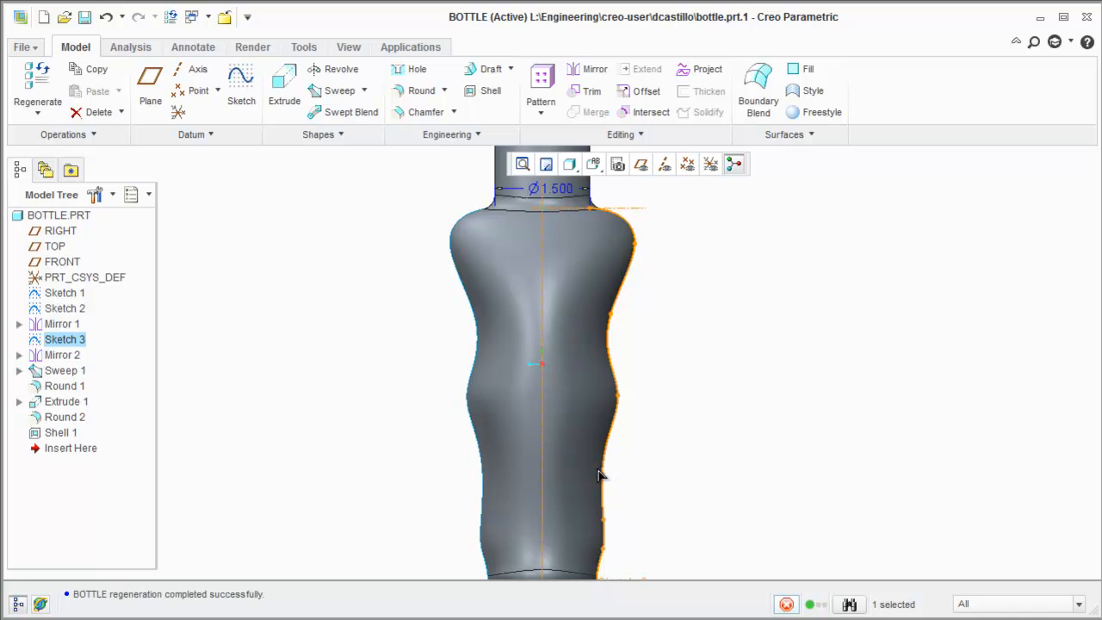
pyautogui.moveTo(769, 303); pyautogui.dragTo(720, 327, button='middle')
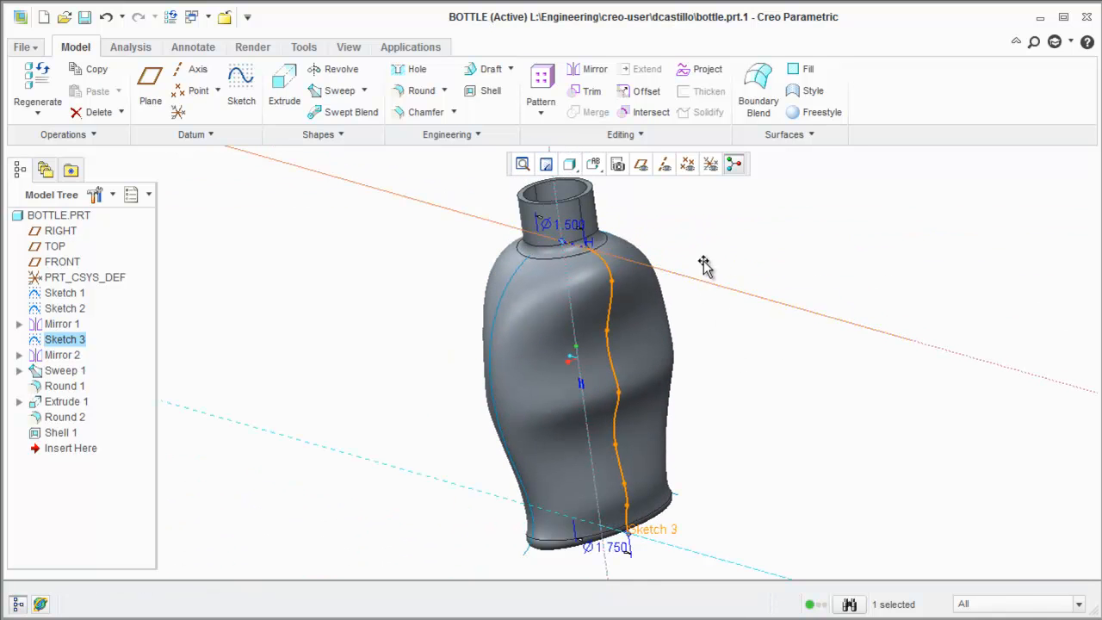
pyautogui.click(202, 503)
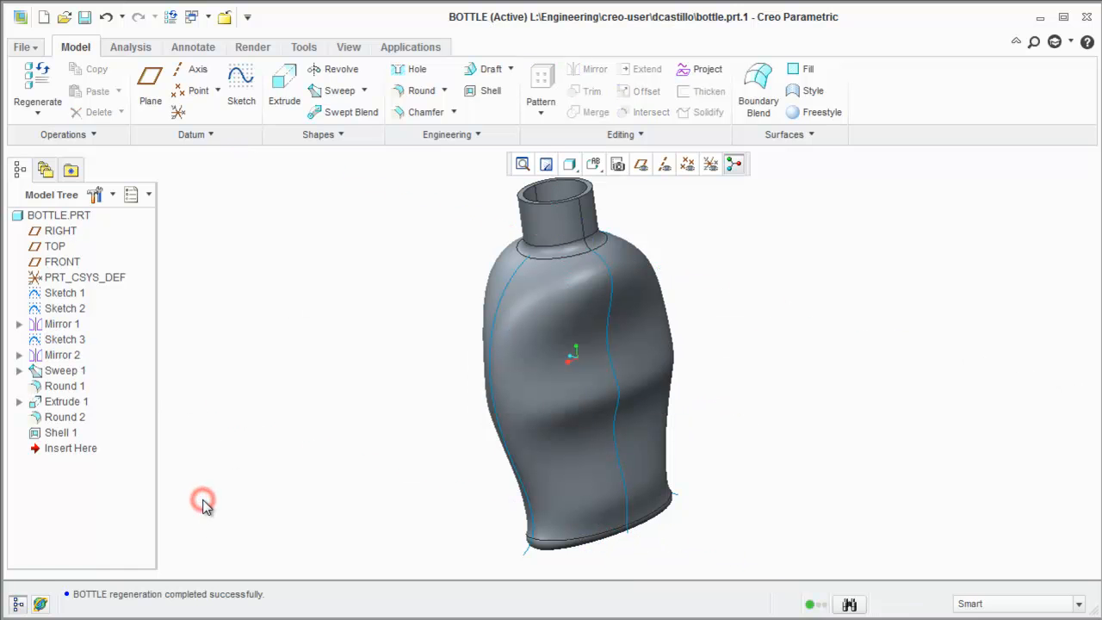
# Edit Sketch 2 and pull the upper spline point of the front profile inward to slim the shoulder.
pyautogui.click(66, 293)
pyautogui.rightClick(66, 308)
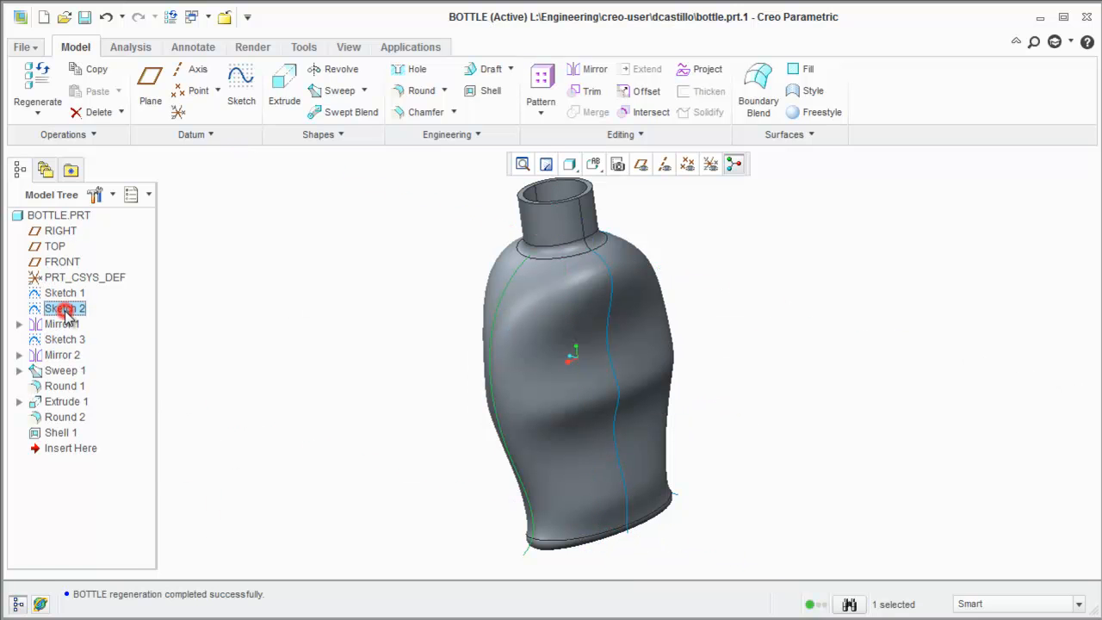
pyautogui.click(96, 421)
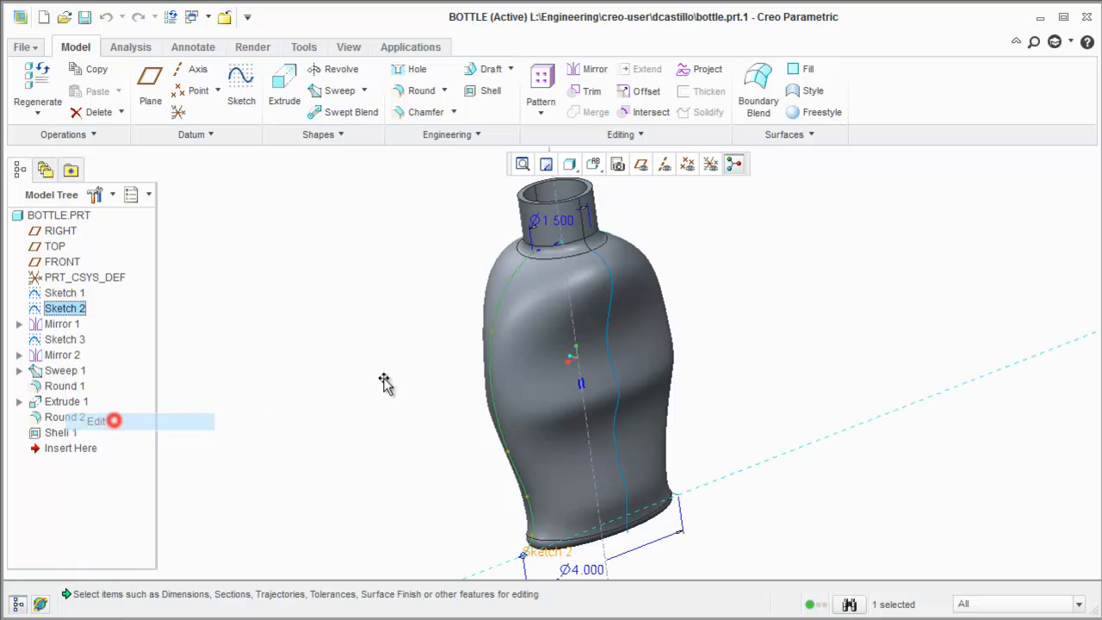
pyautogui.moveTo(627, 423)
pyautogui.mouseDown(button='middle')
pyautogui.moveTo(699, 438)
pyautogui.moveTo(546, 361)
pyautogui.mouseUp(button='middle')
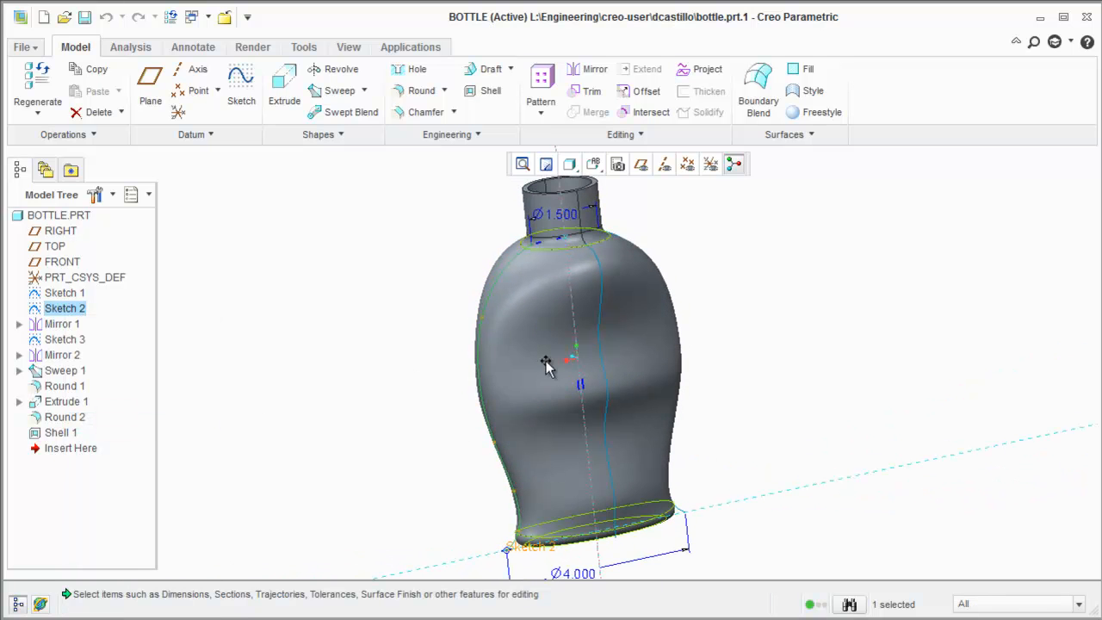
pyautogui.click(480, 319)
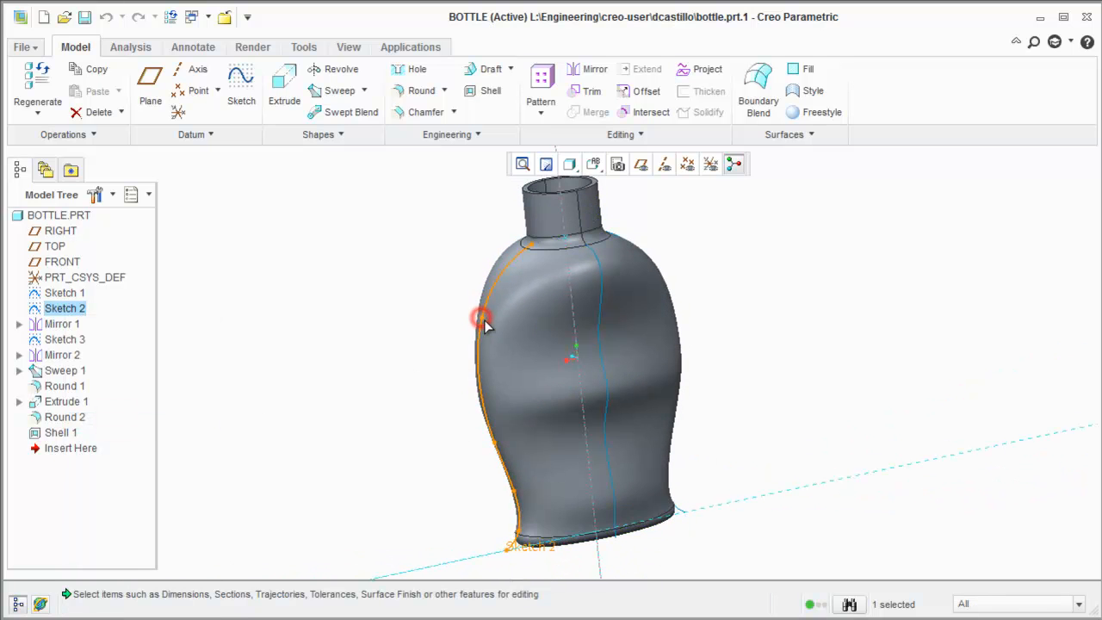
pyautogui.moveTo(495, 334)
pyautogui.mouseDown()
pyautogui.moveTo(520, 342)
pyautogui.moveTo(488, 332)
pyautogui.mouseUp()
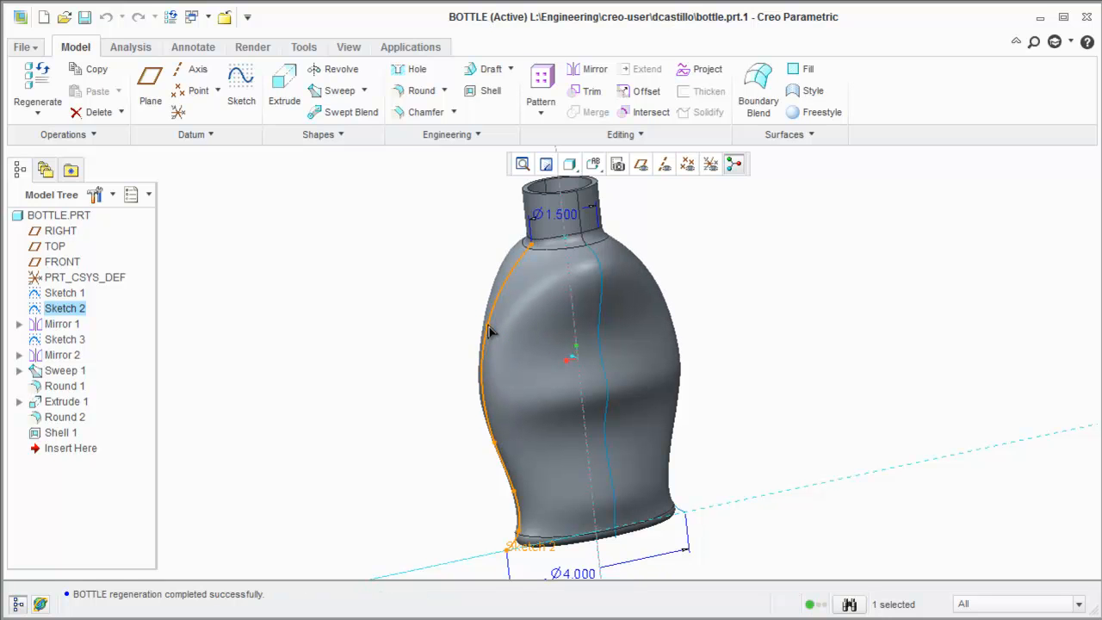
pyautogui.moveTo(576, 387); pyautogui.dragTo(618, 265, button='middle')
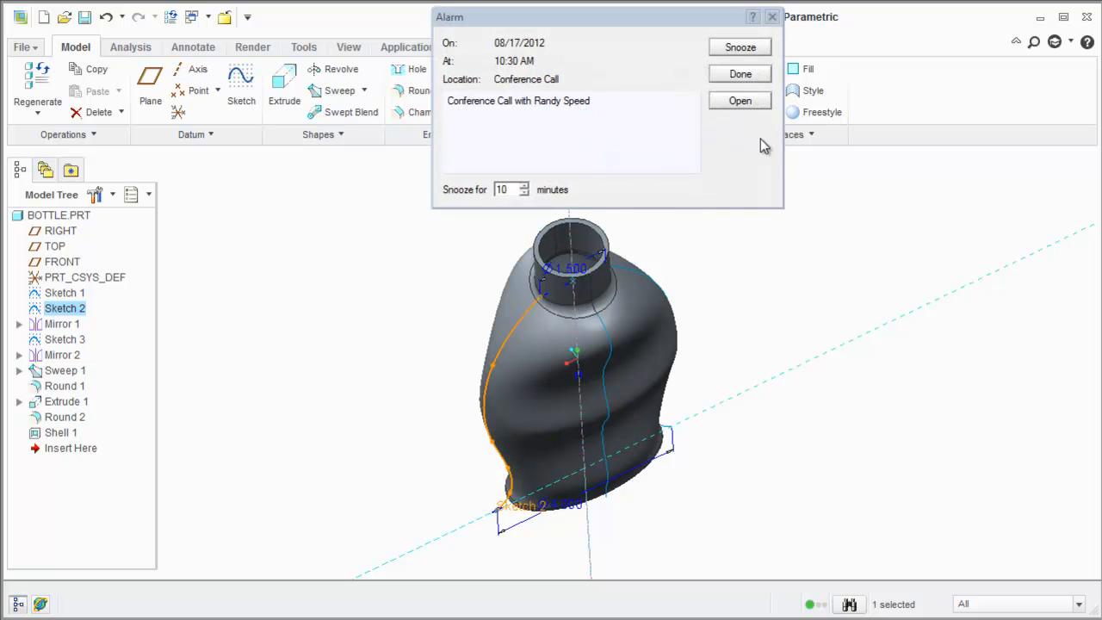
# Dismiss the calendar alarm and pull the lower spline point of Sketch 2 inward to narrow the bottle's waist.
pyautogui.click(741, 74)
pyautogui.moveTo(659, 344); pyautogui.dragTo(627, 322, button='middle')
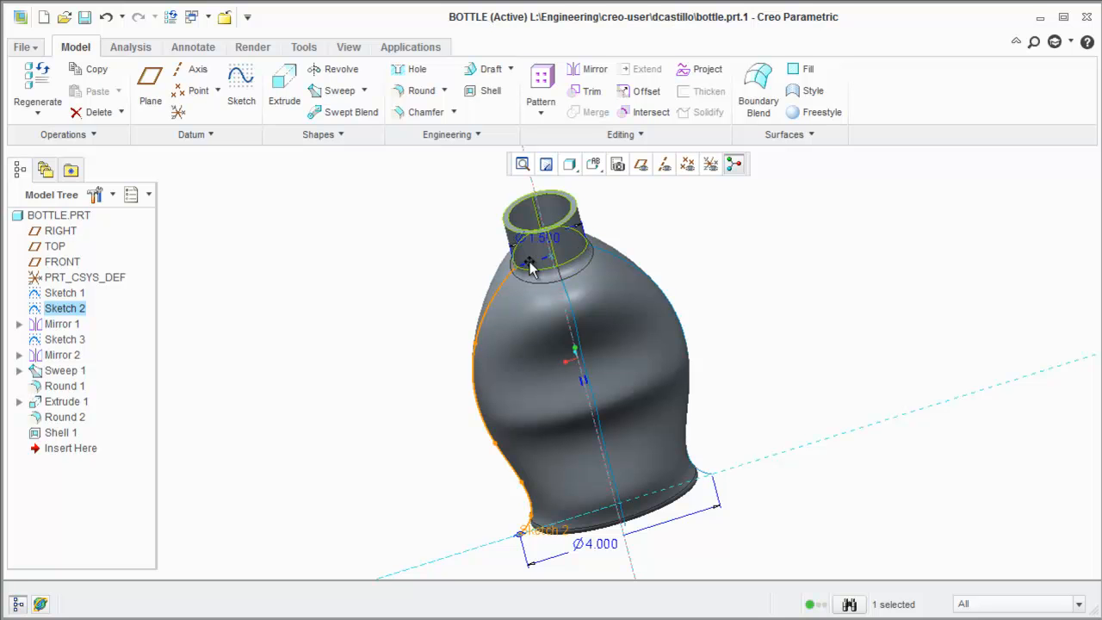
pyautogui.moveTo(544, 334); pyautogui.dragTo(634, 305, button='middle')
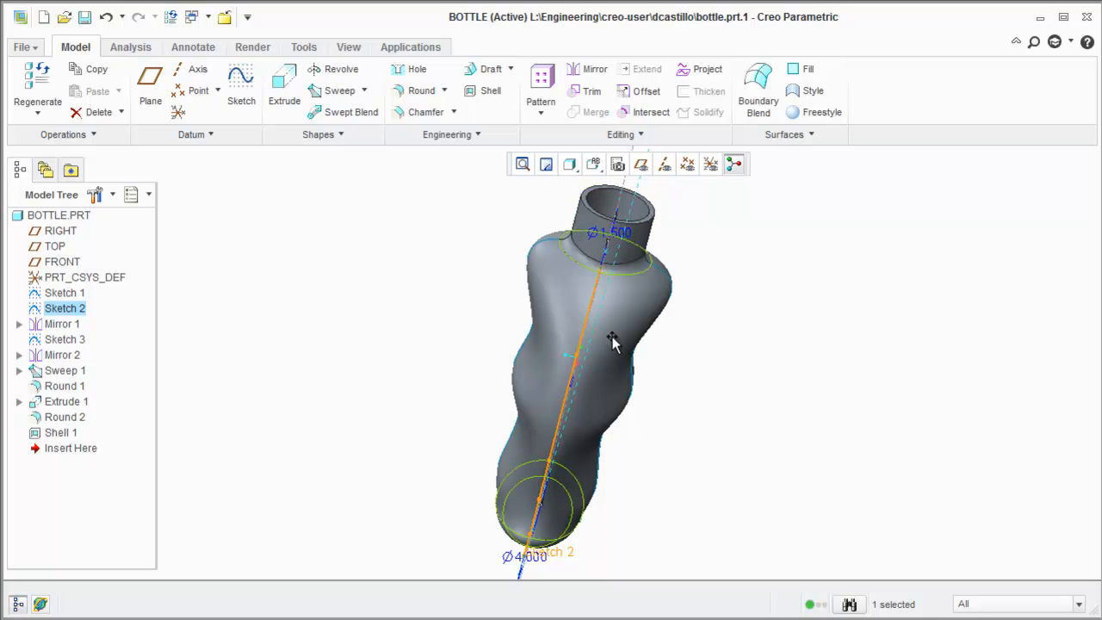
pyautogui.moveTo(699, 404); pyautogui.dragTo(659, 394, button='middle')
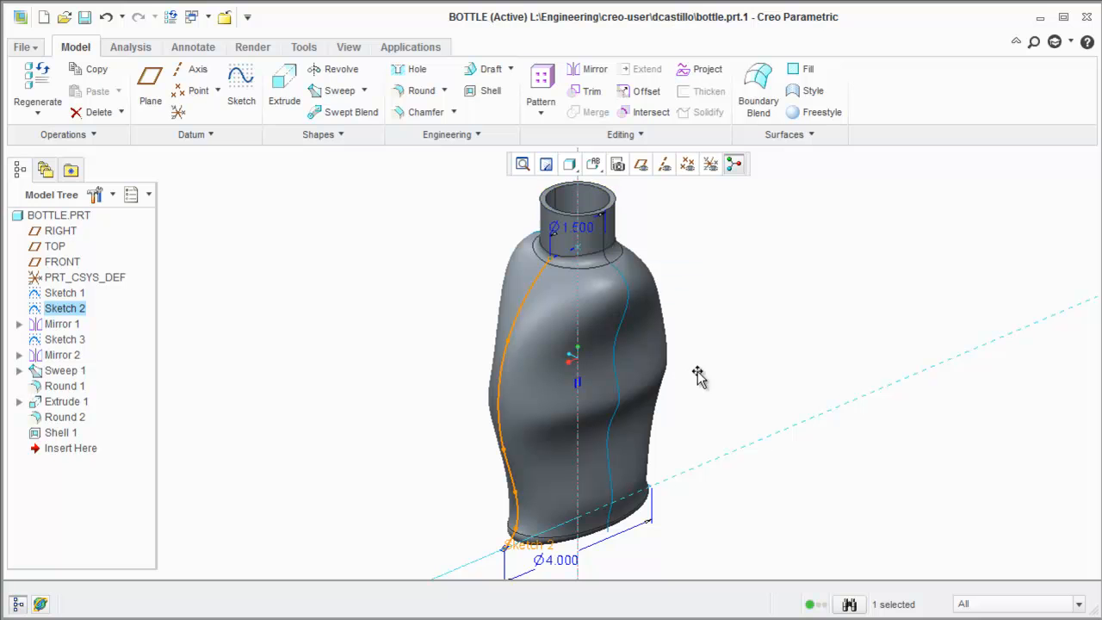
pyautogui.moveTo(675, 291); pyautogui.dragTo(600, 405, button='middle')
pyautogui.moveTo(462, 436); pyautogui.dragTo(508, 432)
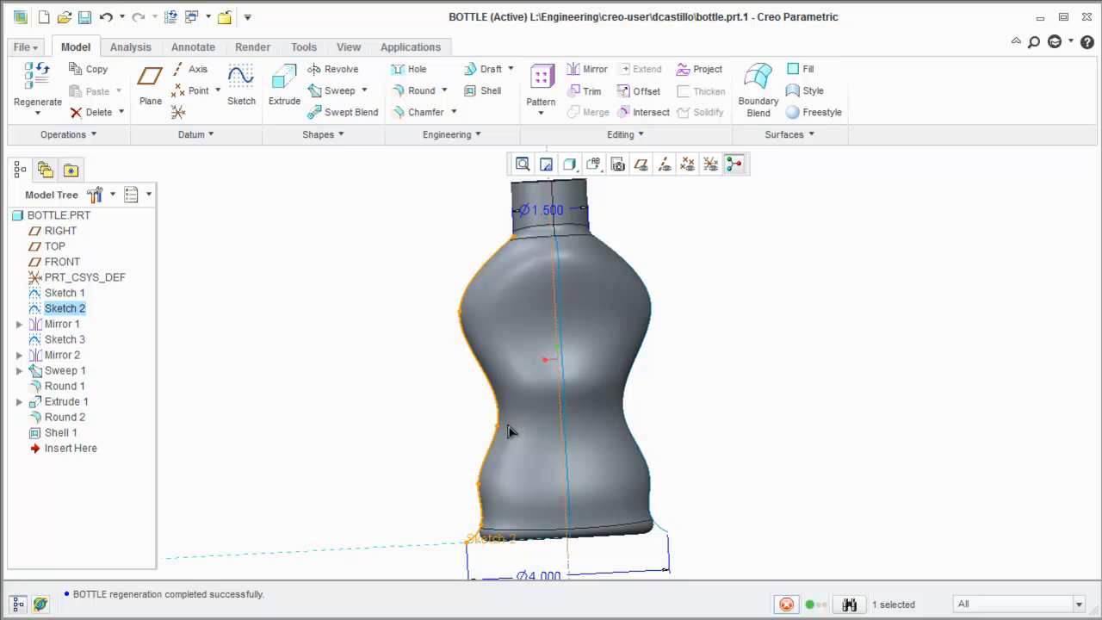
pyautogui.click(738, 301)
# Examine the reshaped hollow bottle from several angles.
pyautogui.moveTo(325, 348)
pyautogui.mouseDown(button='middle')
pyautogui.moveTo(369, 309)
pyautogui.moveTo(404, 366)
pyautogui.moveTo(384, 405)
pyautogui.moveTo(396, 340)
pyautogui.moveTo(384, 310)
pyautogui.mouseUp(button='middle')
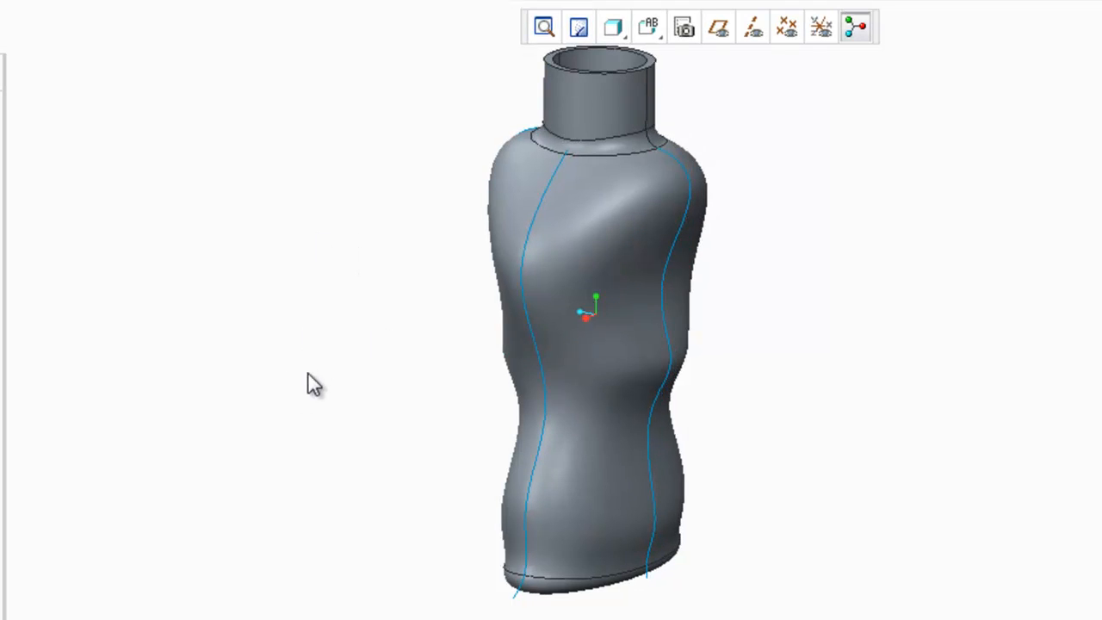
pyautogui.scroll(1, 308, 374)
pyautogui.scroll(-1, 357, 281)
pyautogui.moveTo(814, 338); pyautogui.dragTo(798, 352, button='middle')
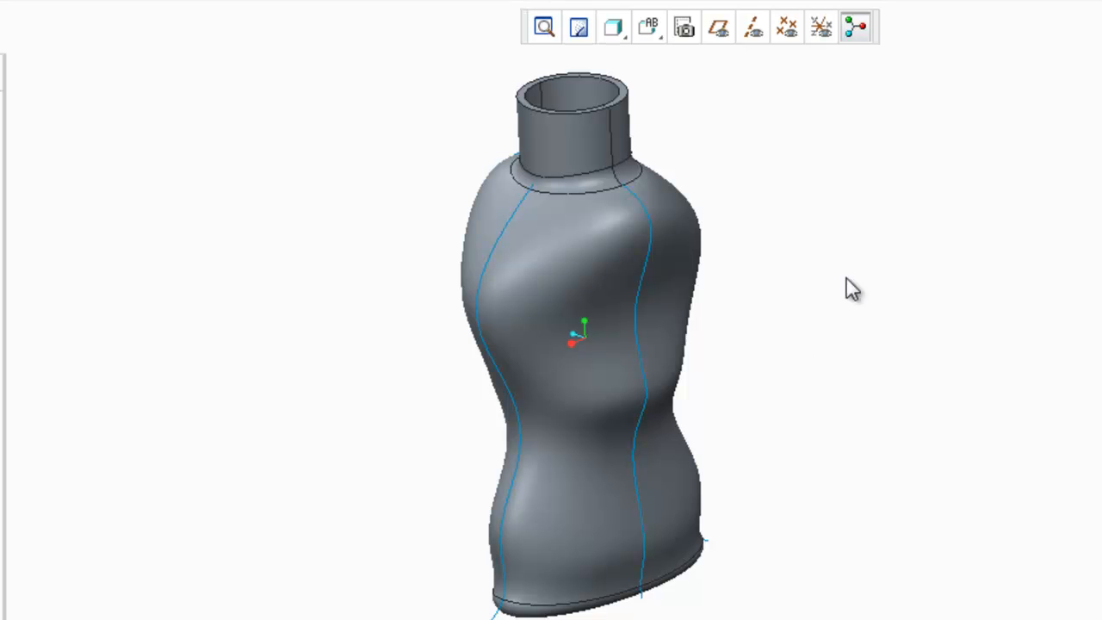
pyautogui.moveTo(860, 309)
pyautogui.mouseDown(button='middle')
pyautogui.moveTo(817, 393)
pyautogui.moveTo(861, 362)
pyautogui.moveTo(849, 372)
pyautogui.moveTo(731, 371)
pyautogui.moveTo(741, 344)
pyautogui.moveTo(733, 355)
pyautogui.moveTo(849, 352)
pyautogui.moveTo(754, 364)
pyautogui.moveTo(761, 379)
pyautogui.mouseUp(button='middle')
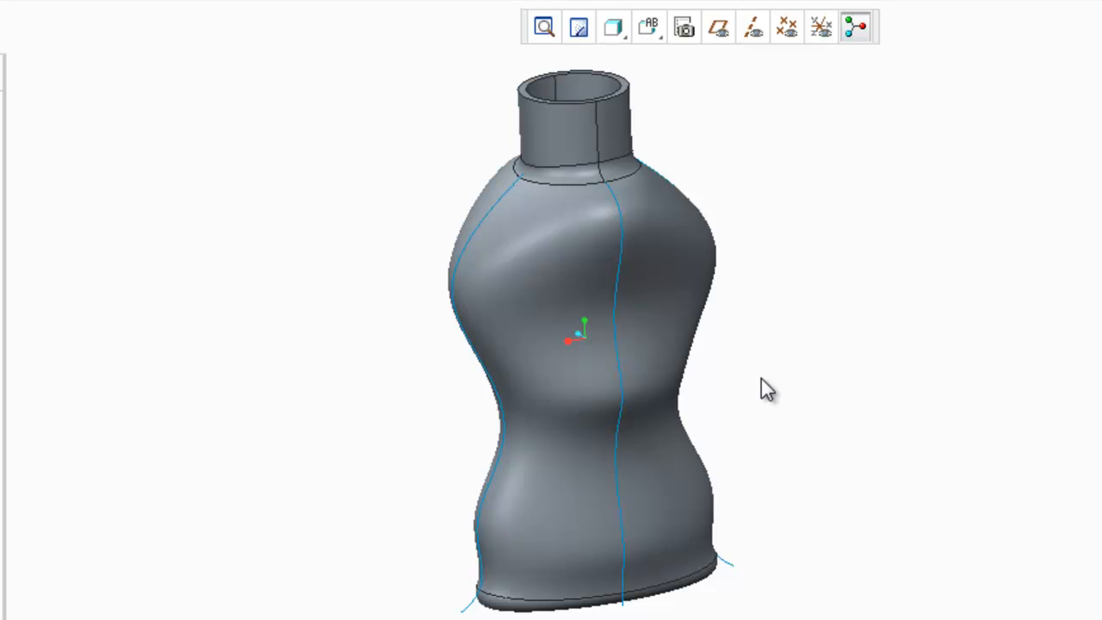